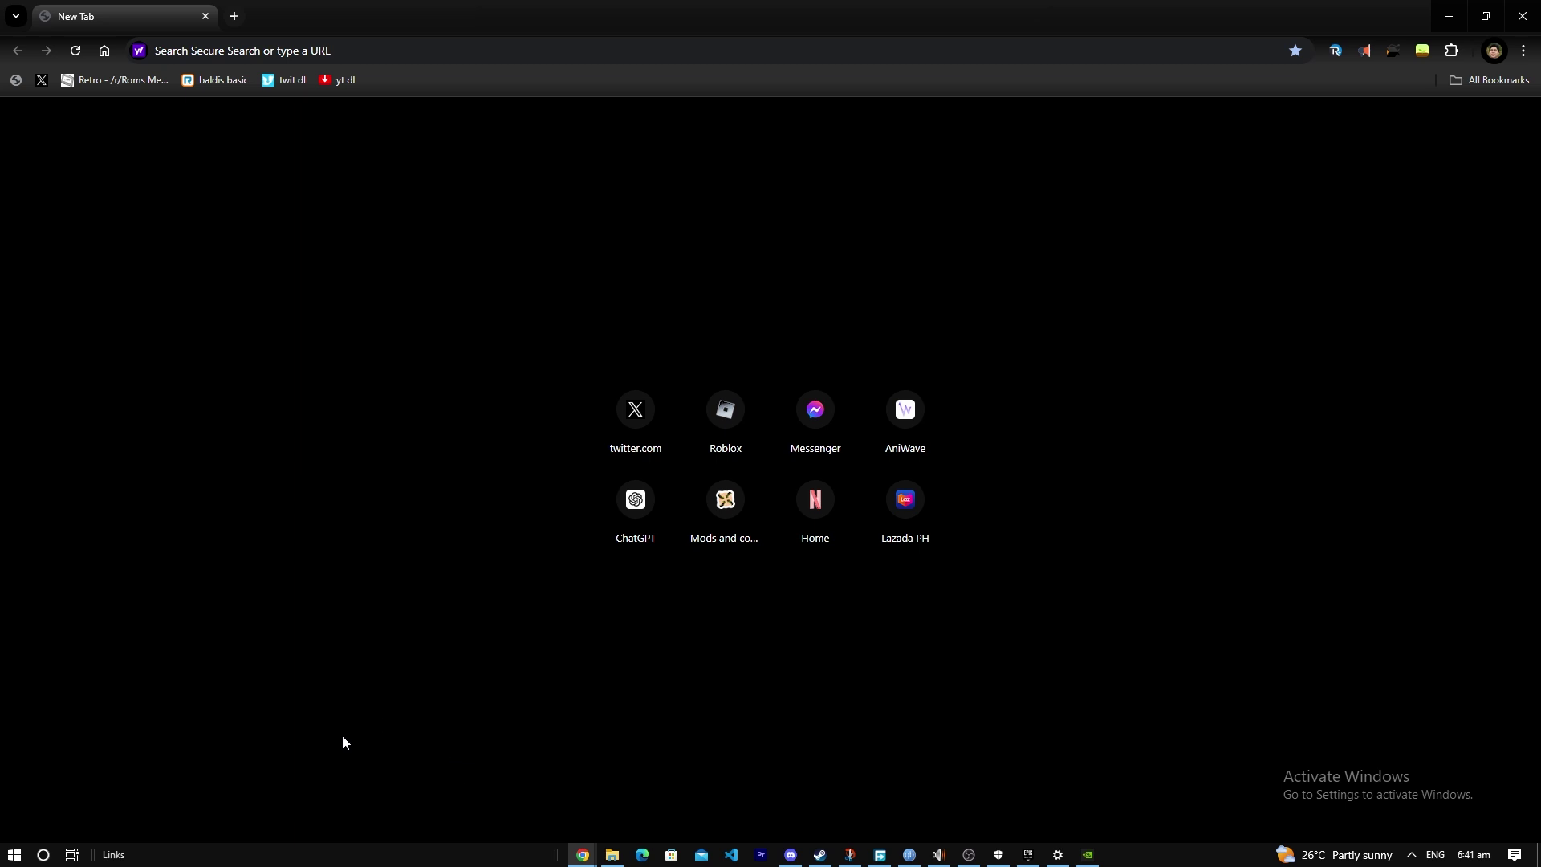
Open Windows Settings and go to the Graphics settings page of the System display options.
key("super")
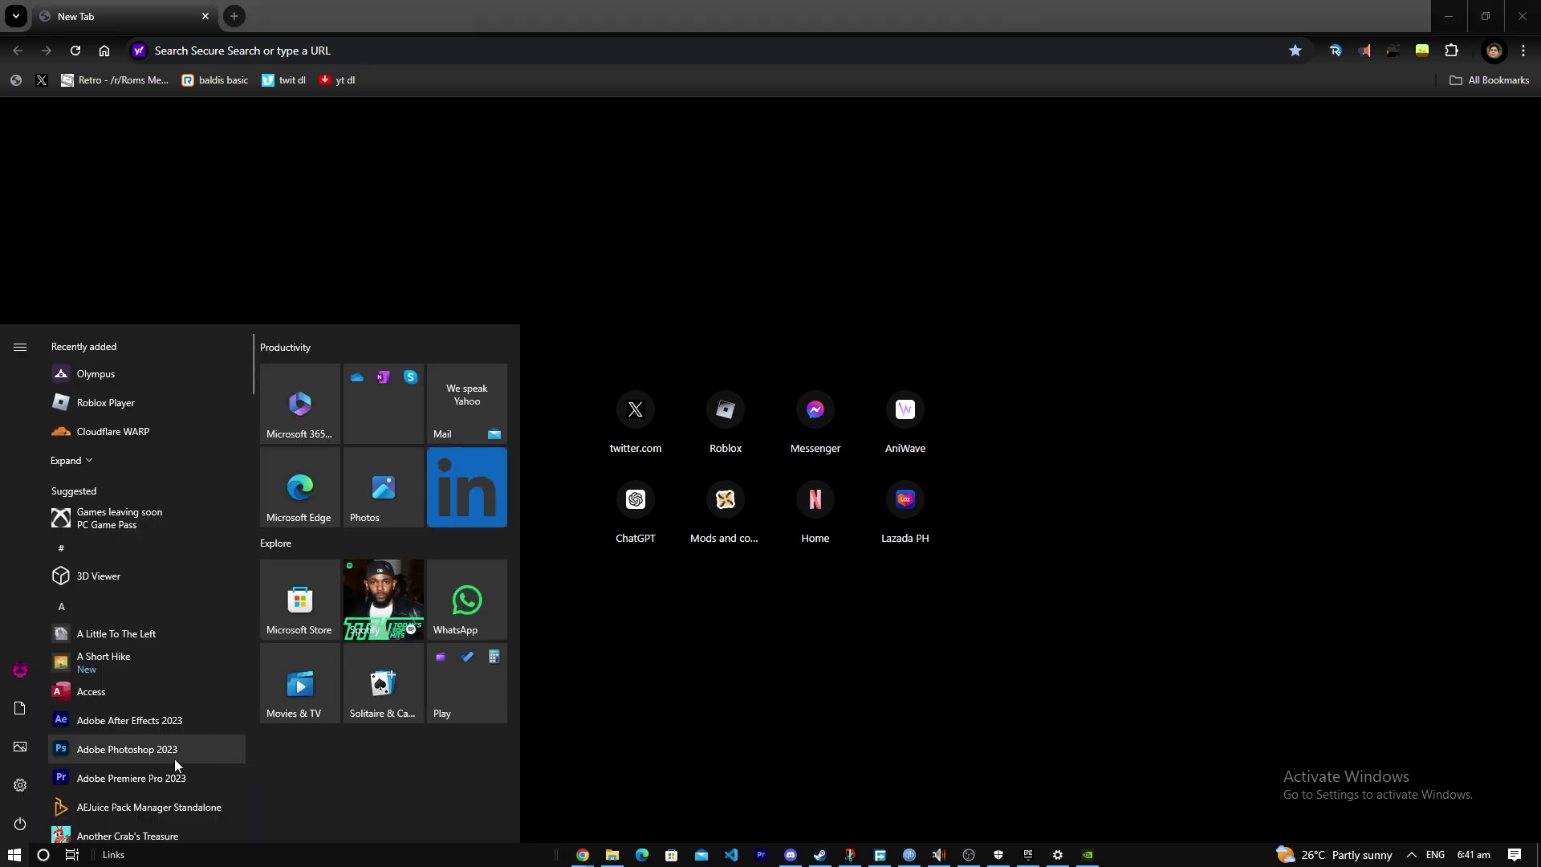
left_click(20, 789)
left_click(184, 58)
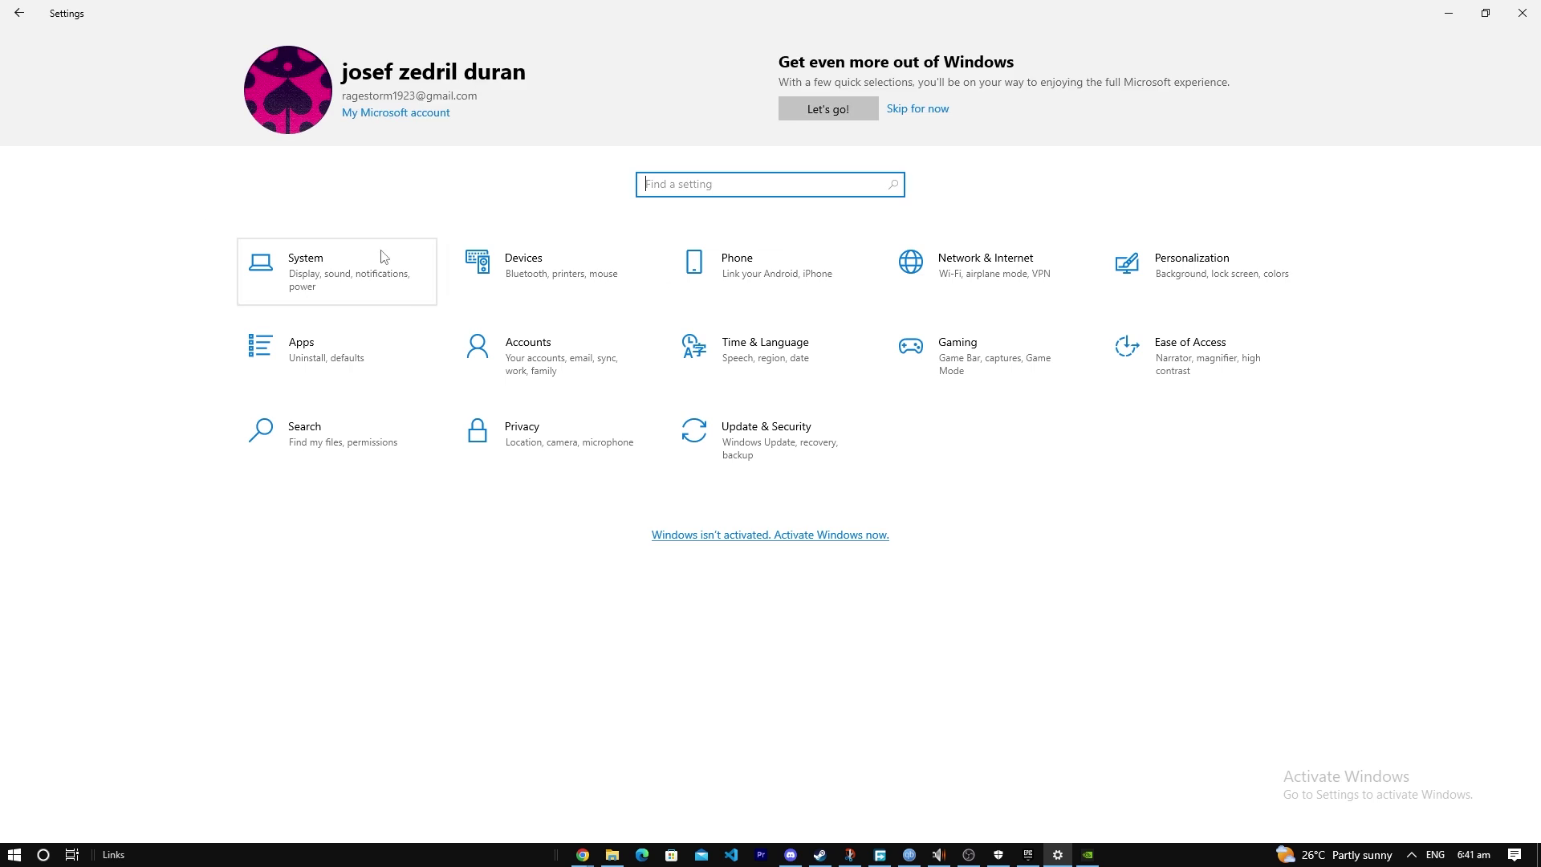
left_click(299, 268)
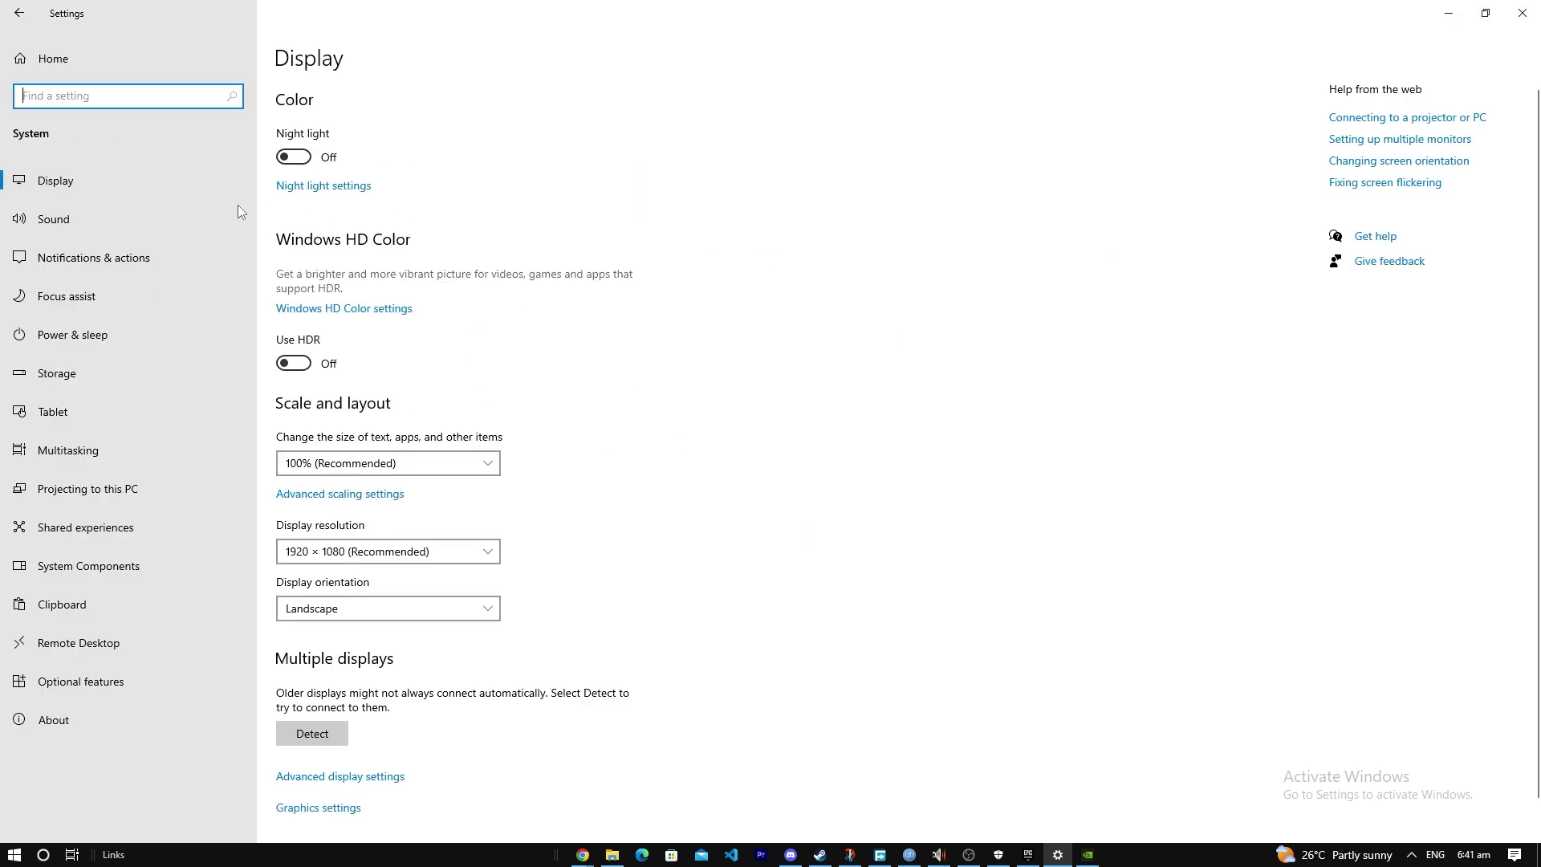
scroll(482, 537, "down", 1)
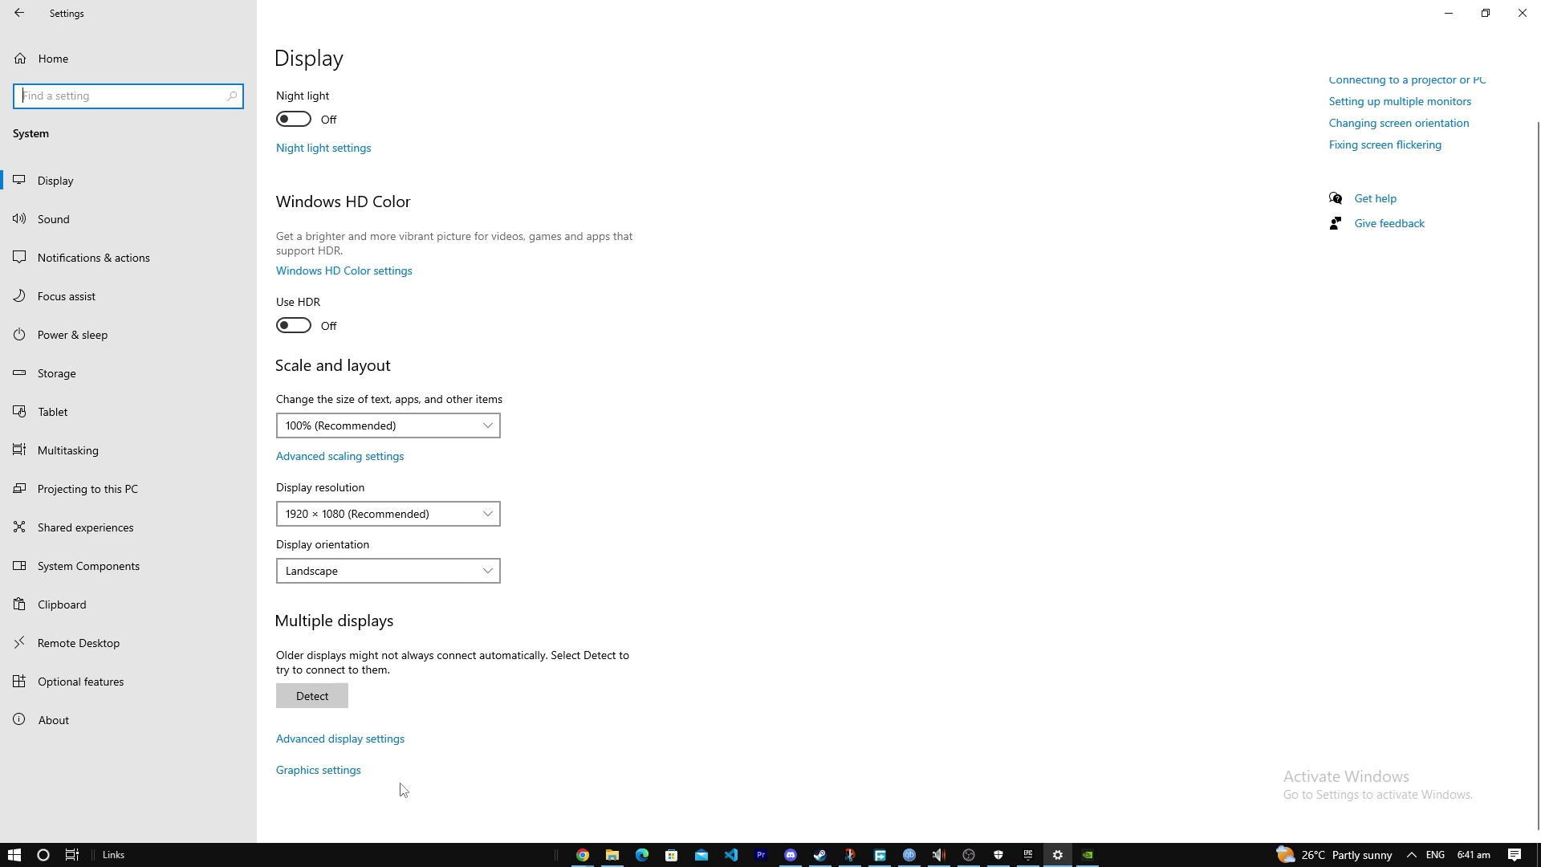
left_click(333, 773)
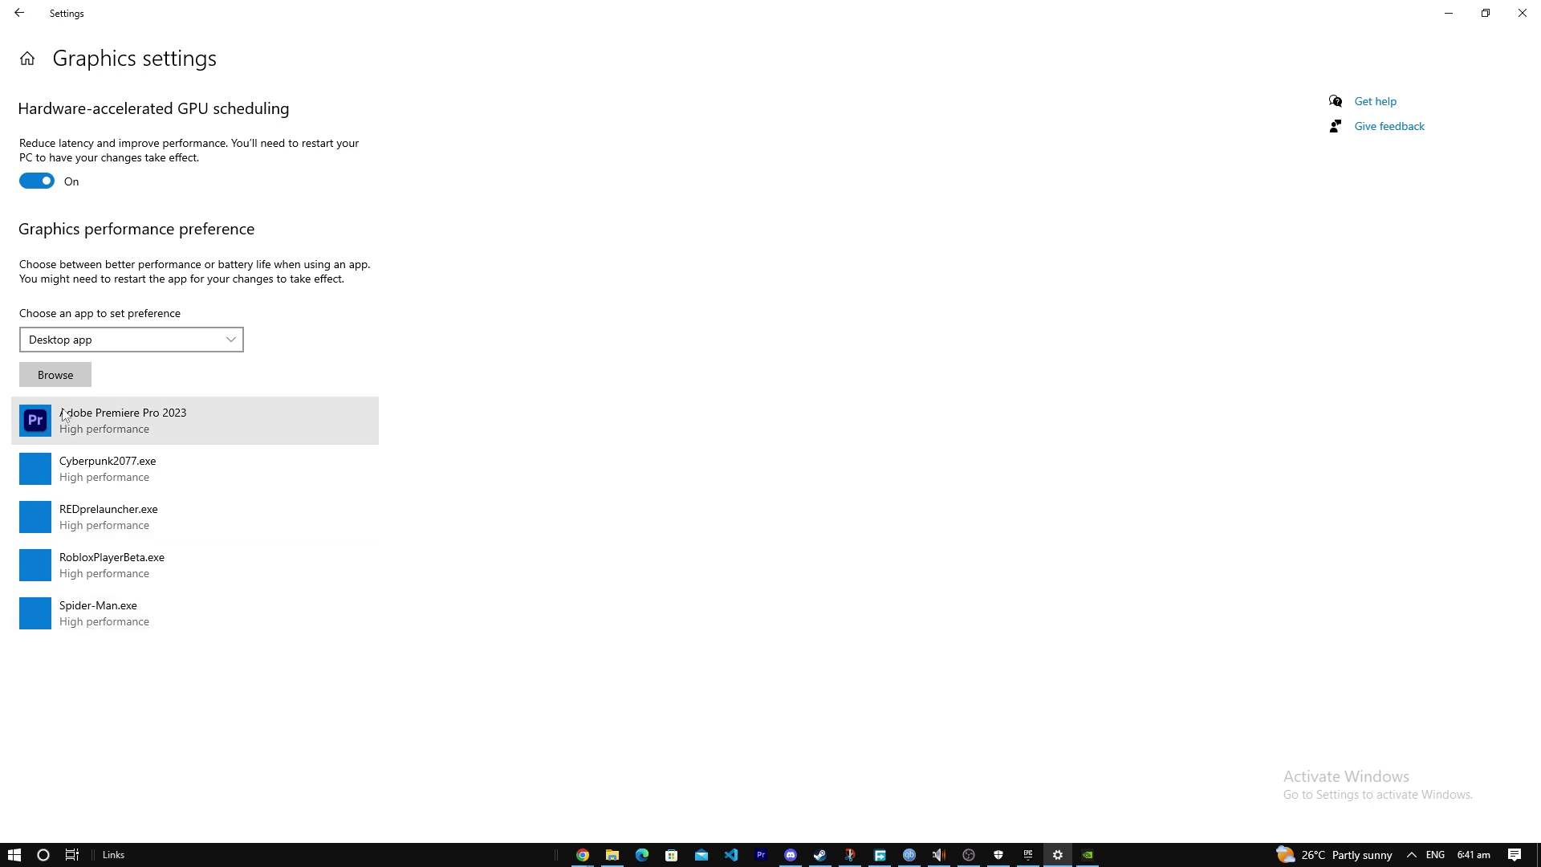
Browse for a desktop app to set a graphics preference and open the Games folder on New Volume (D:).
left_click(53, 377)
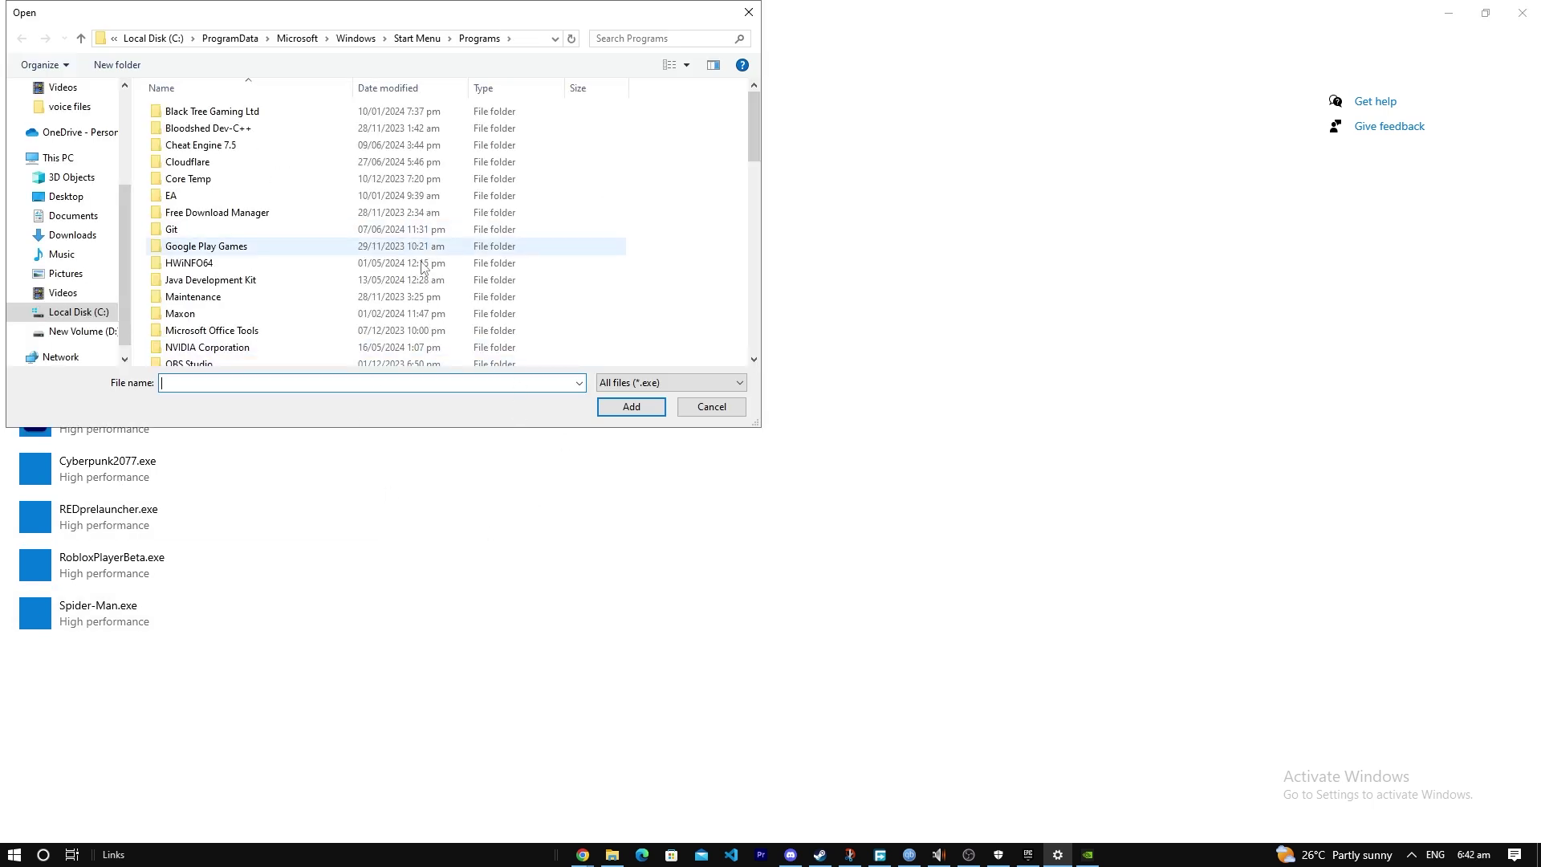
left_click(120, 330)
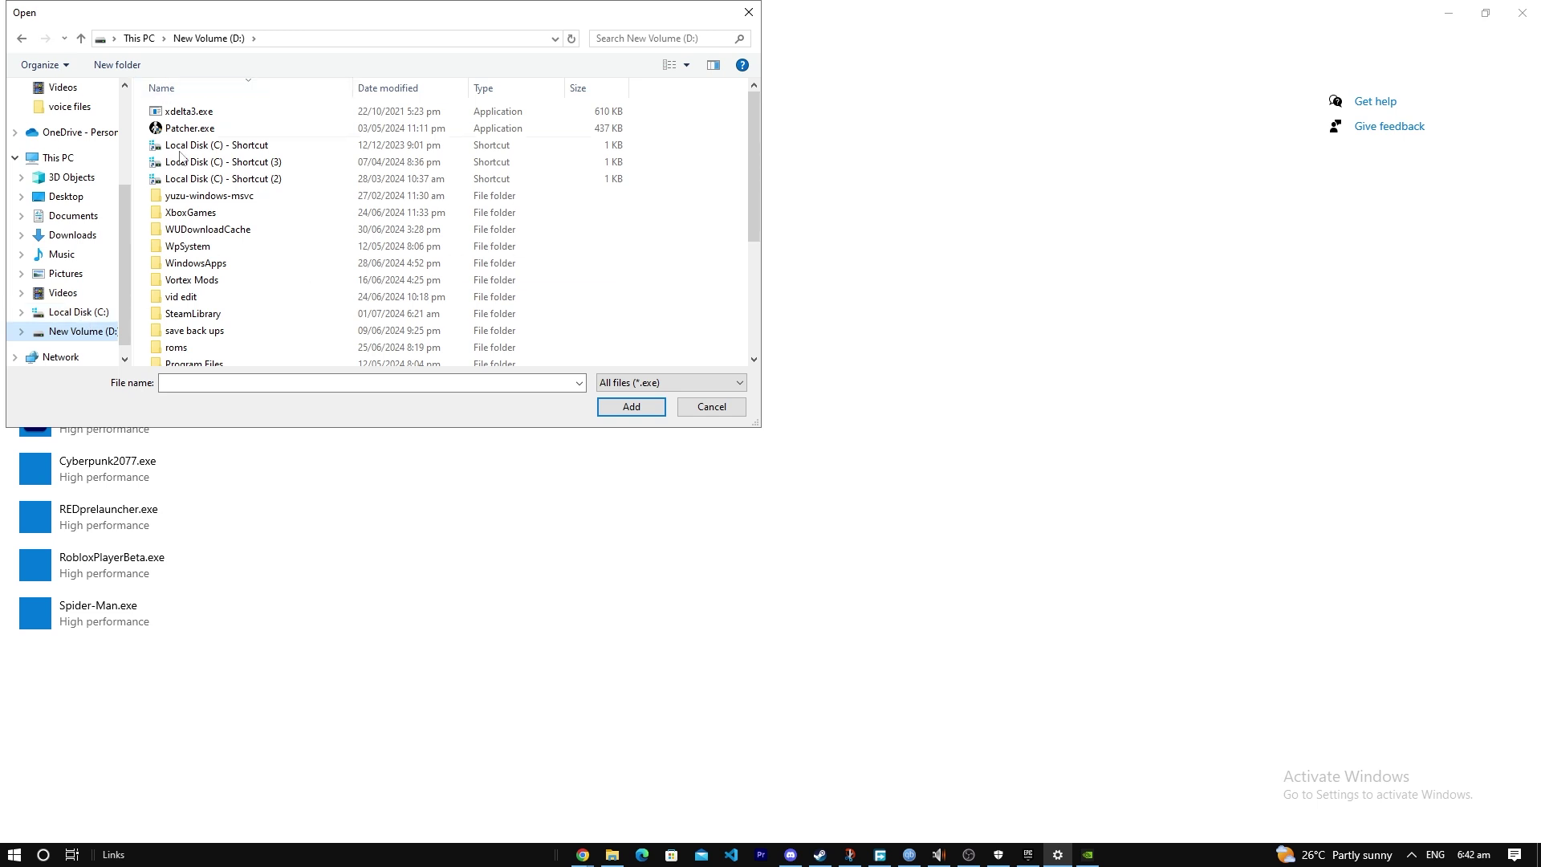
scroll(272, 241, "down", 1)
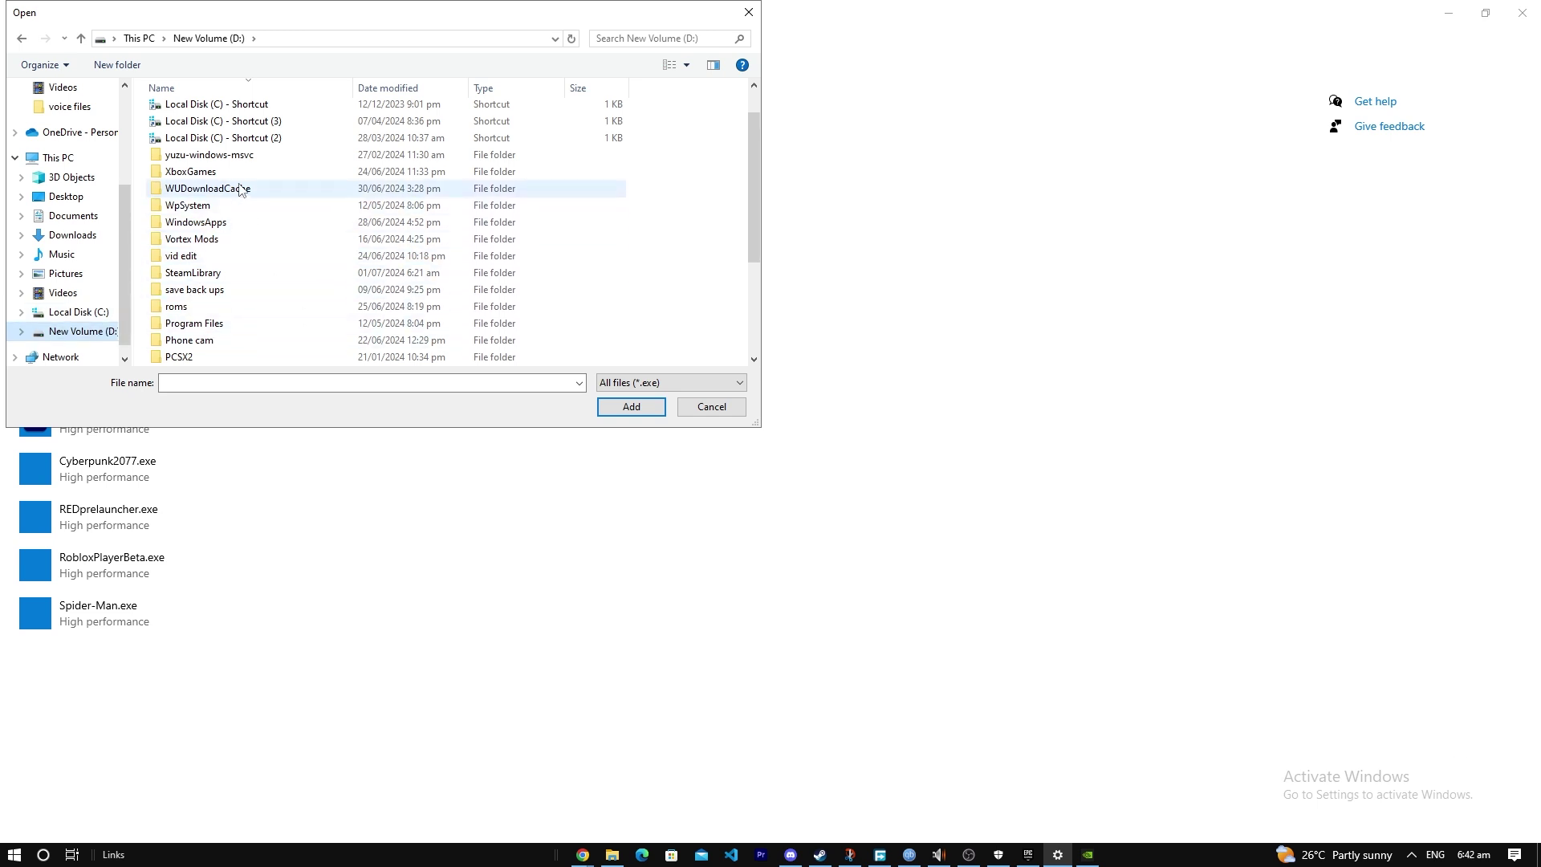
scroll(273, 258, "up", 1)
scroll(273, 259, "down", 4)
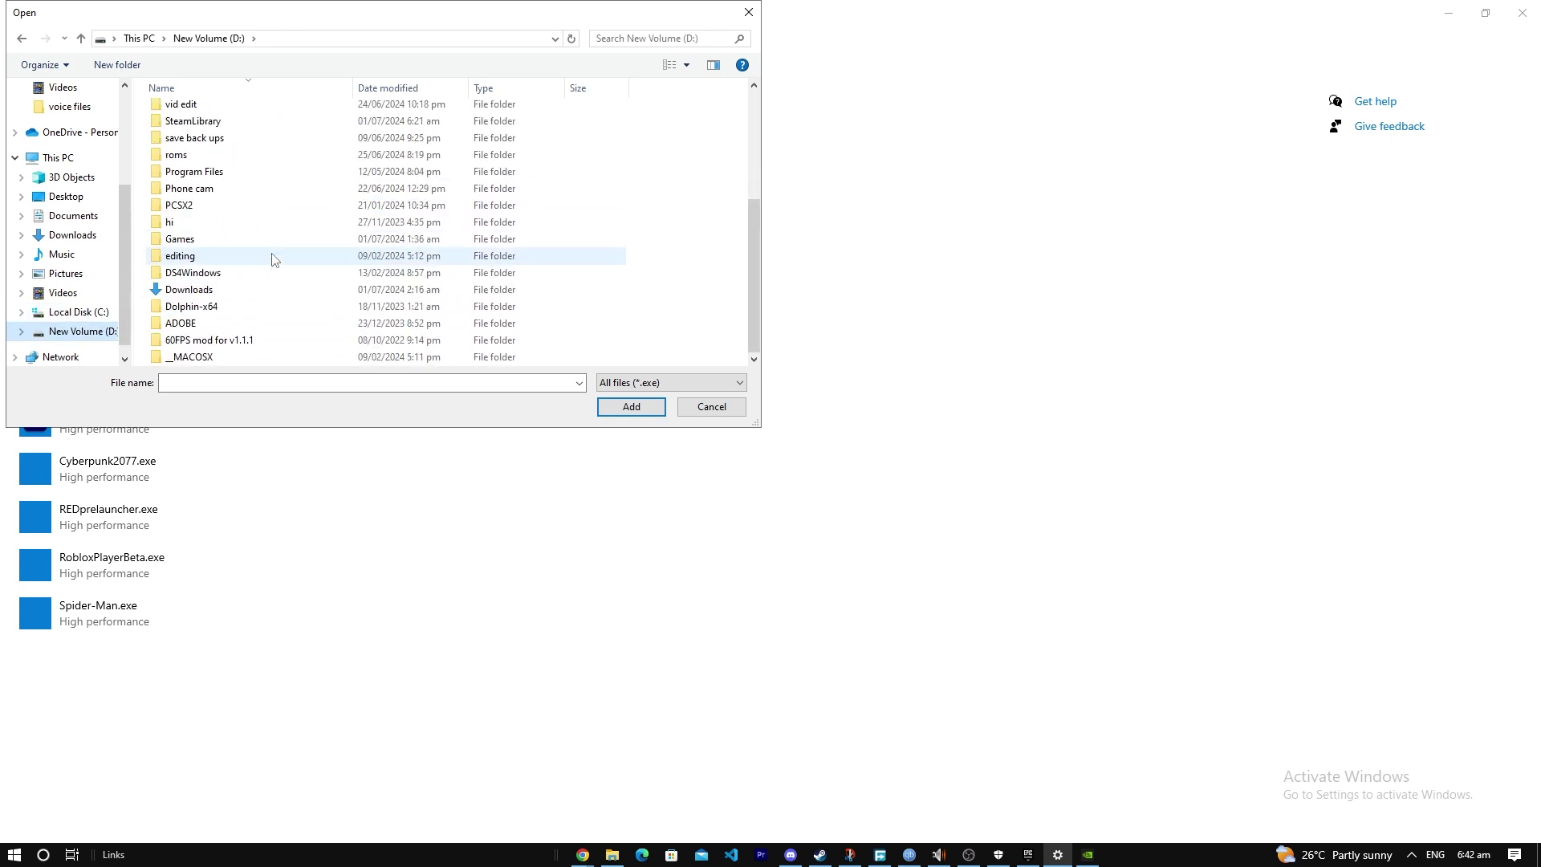
scroll(215, 236, "up", 1)
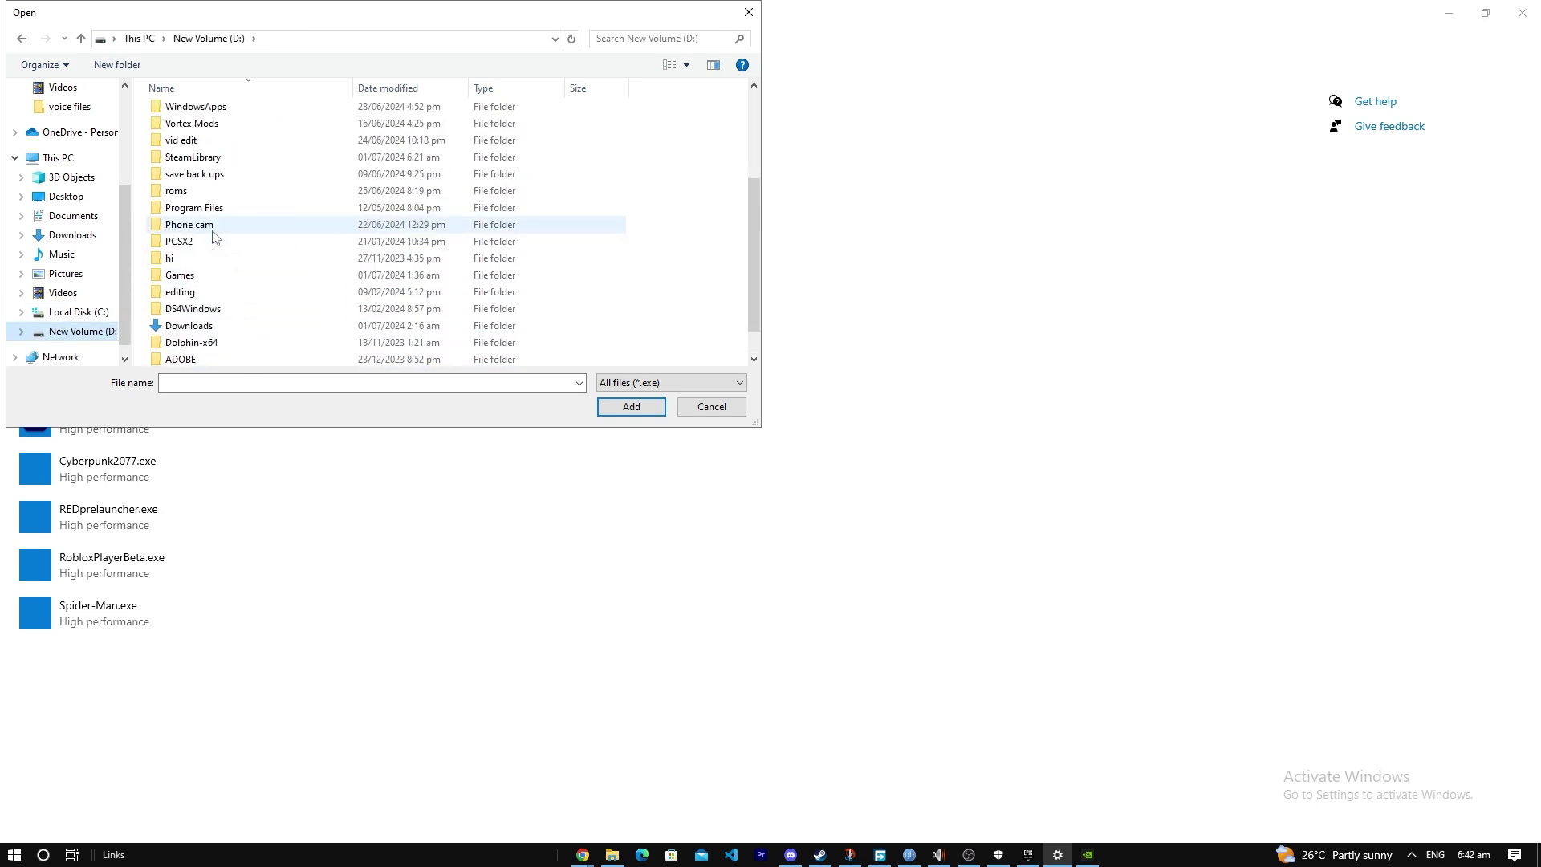
double_click(229, 277)
Add FalloutNV.exe from the FalloutNewVegas\Fallout New Vegas English folder to the graphics preference list.
scroll(302, 172, "down", 1)
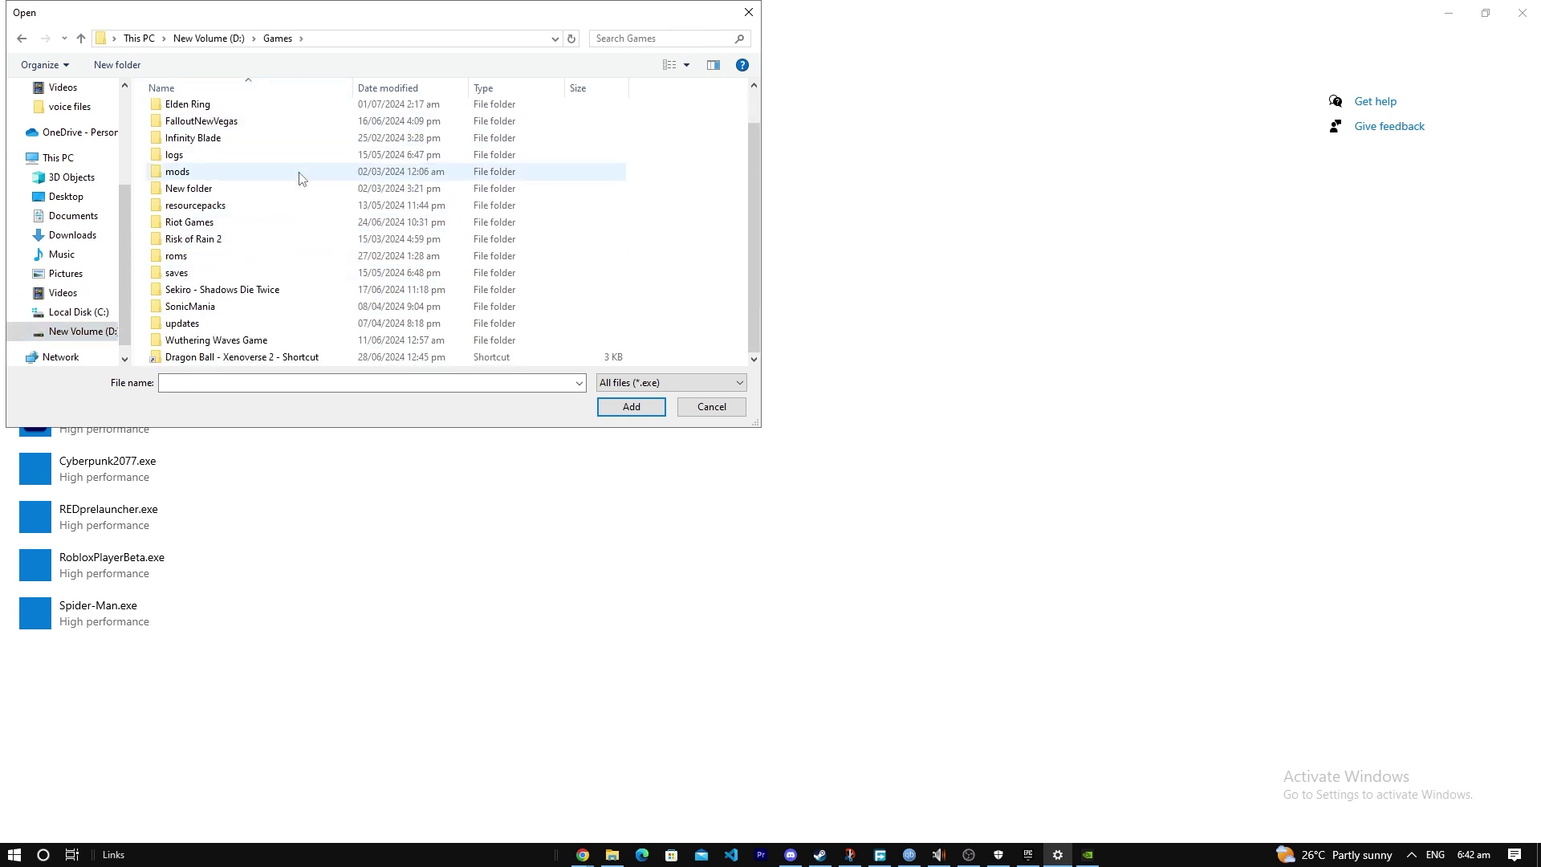
scroll(286, 357, "up", 1)
scroll(285, 353, "down", 1)
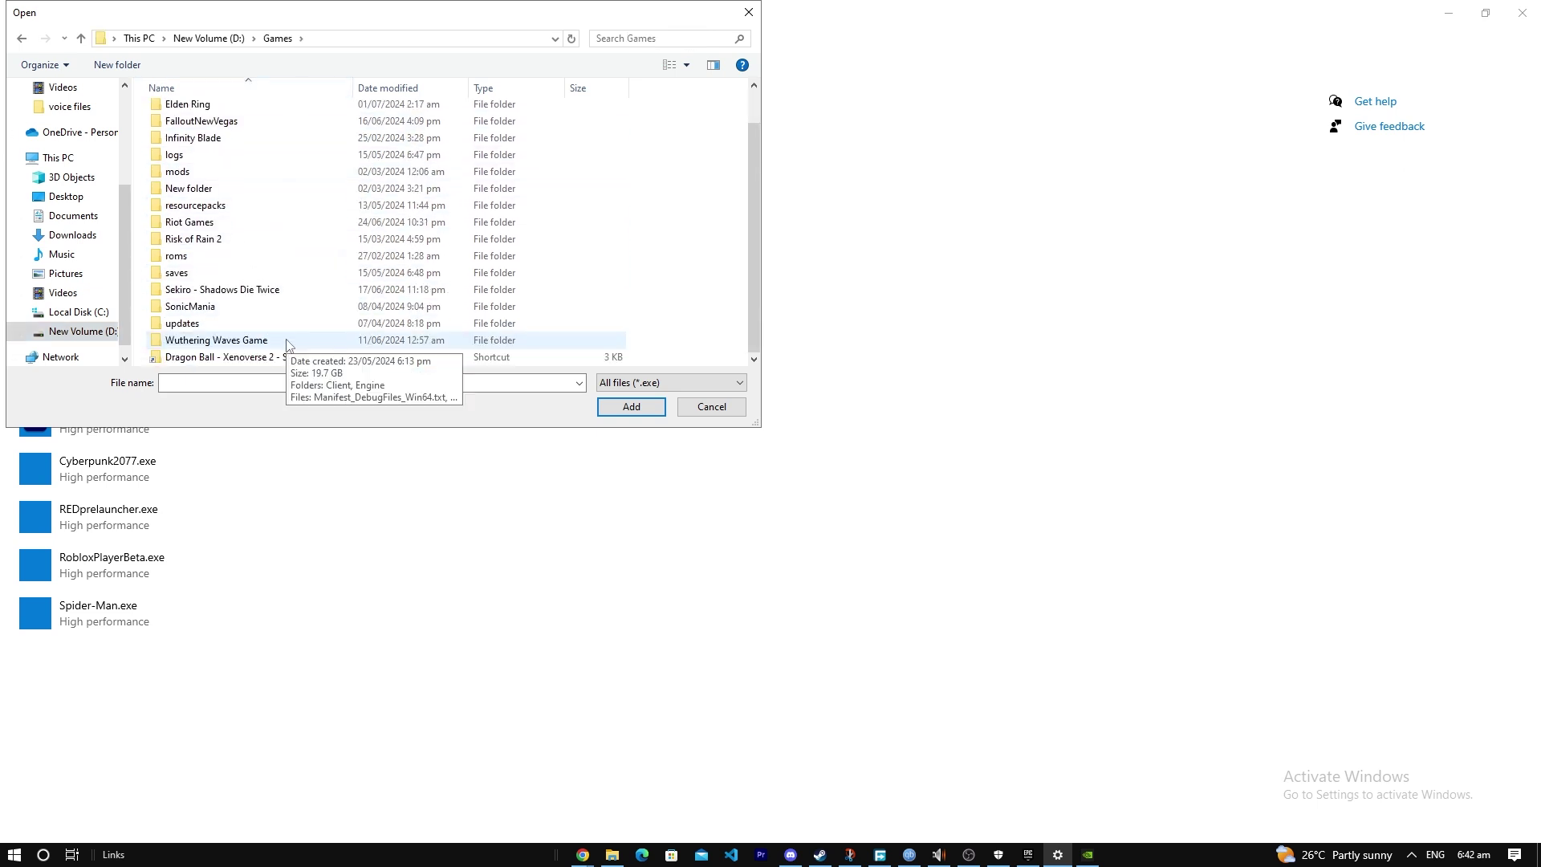
scroll(255, 136, "up", 1)
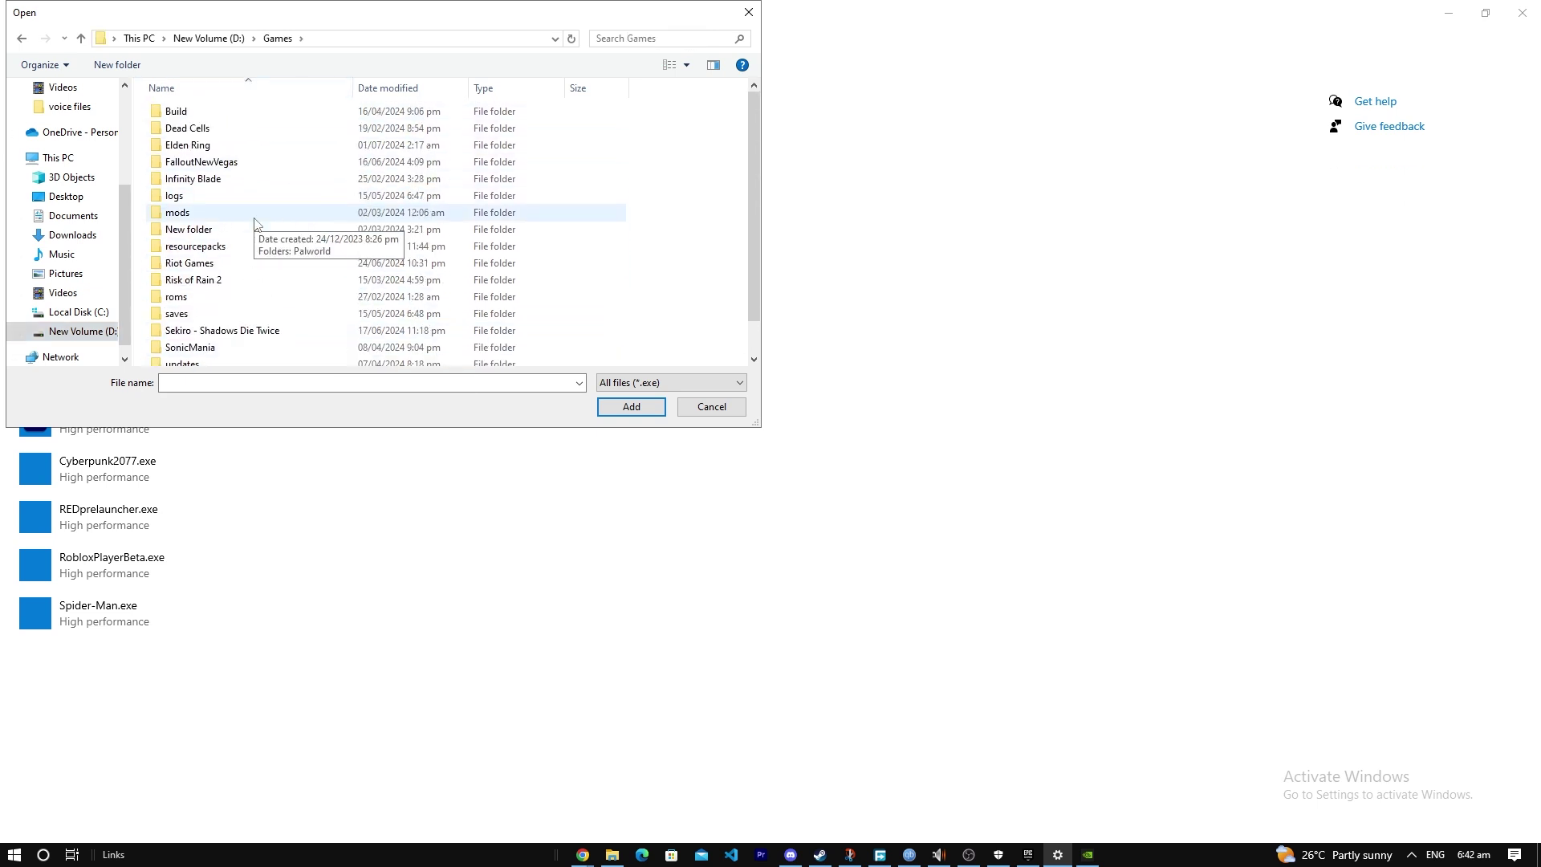
double_click(282, 157)
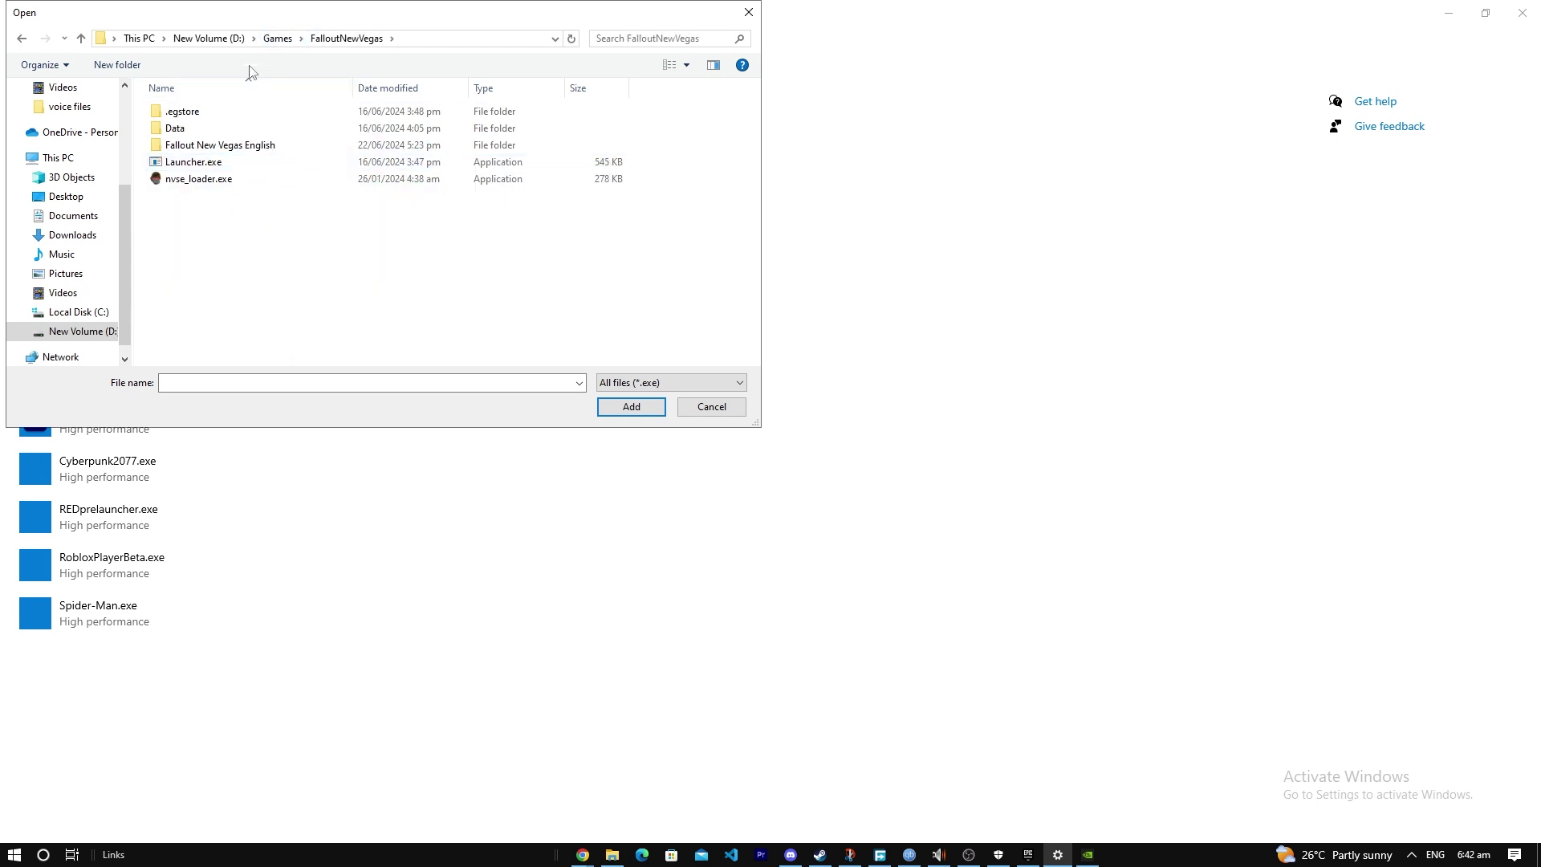
double_click(234, 145)
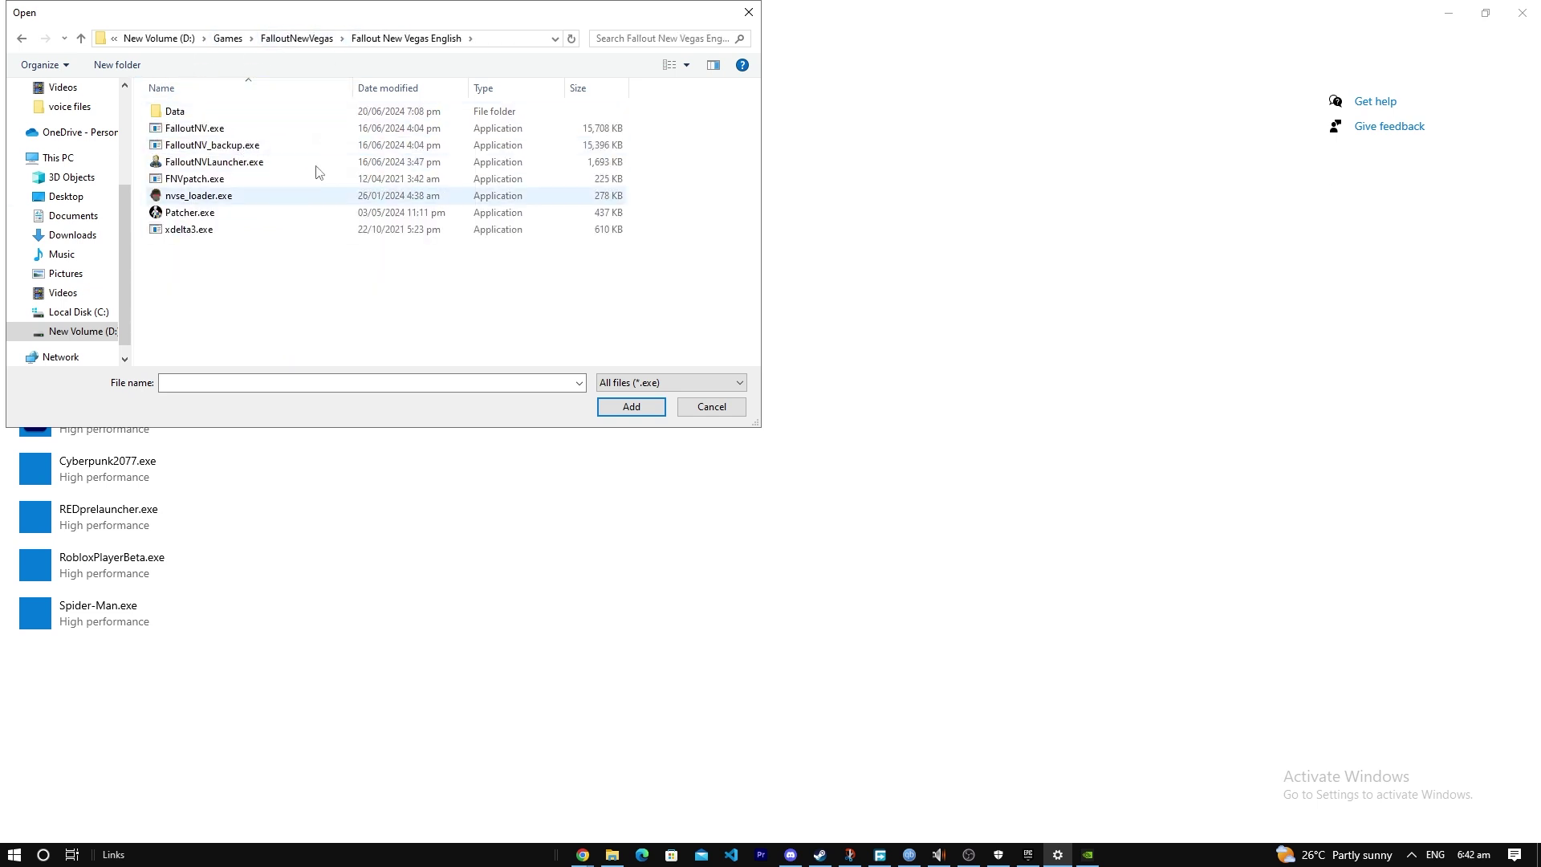
left_click(266, 160)
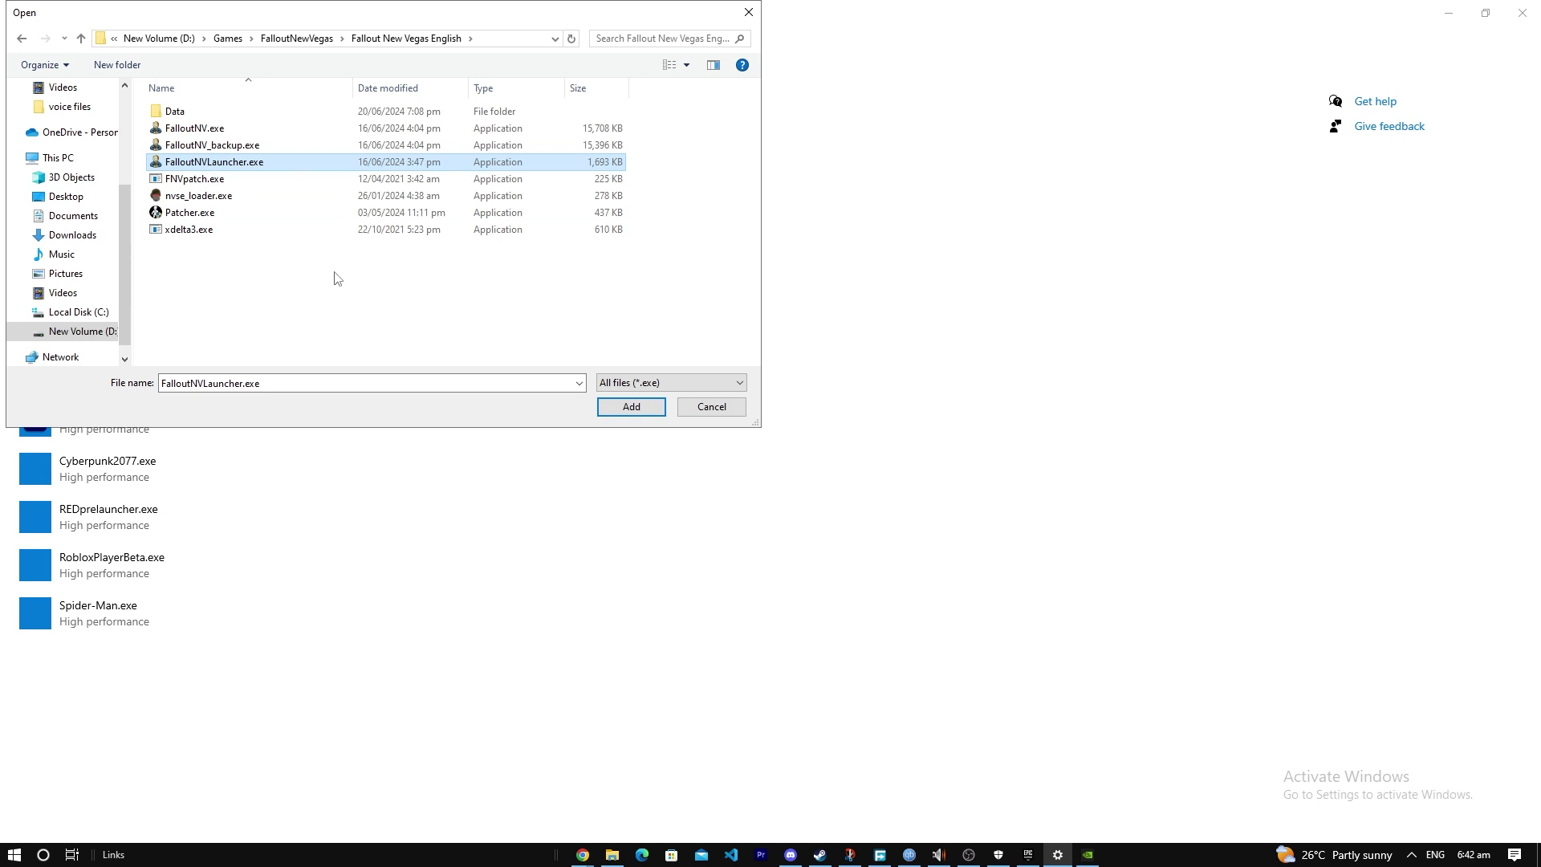
left_click(241, 129)
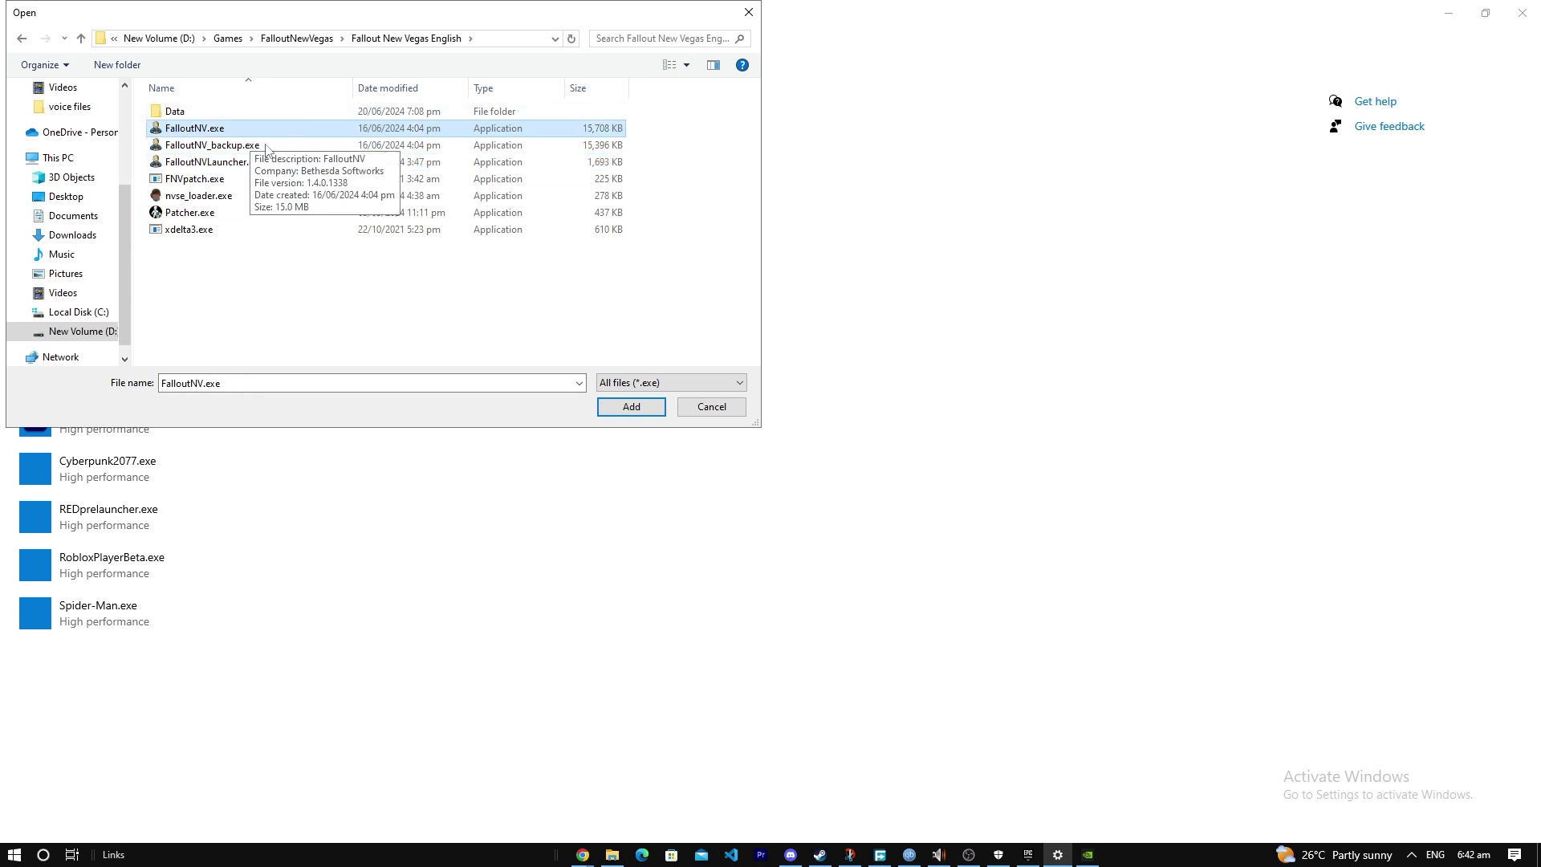
left_click(632, 407)
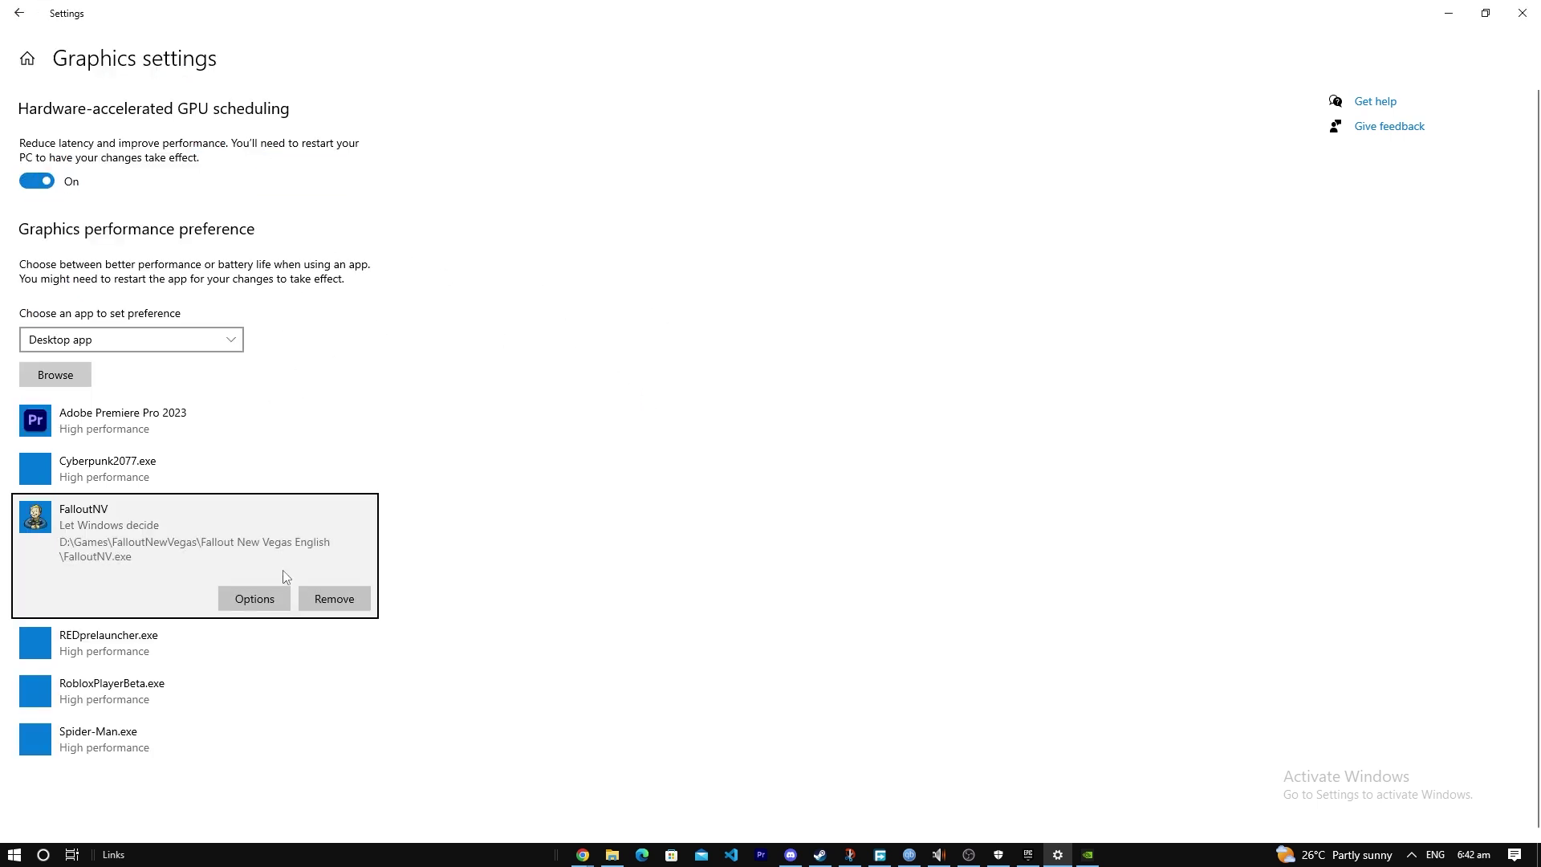
Set the graphics preference of FalloutNV to High performance and save it.
left_click(270, 596)
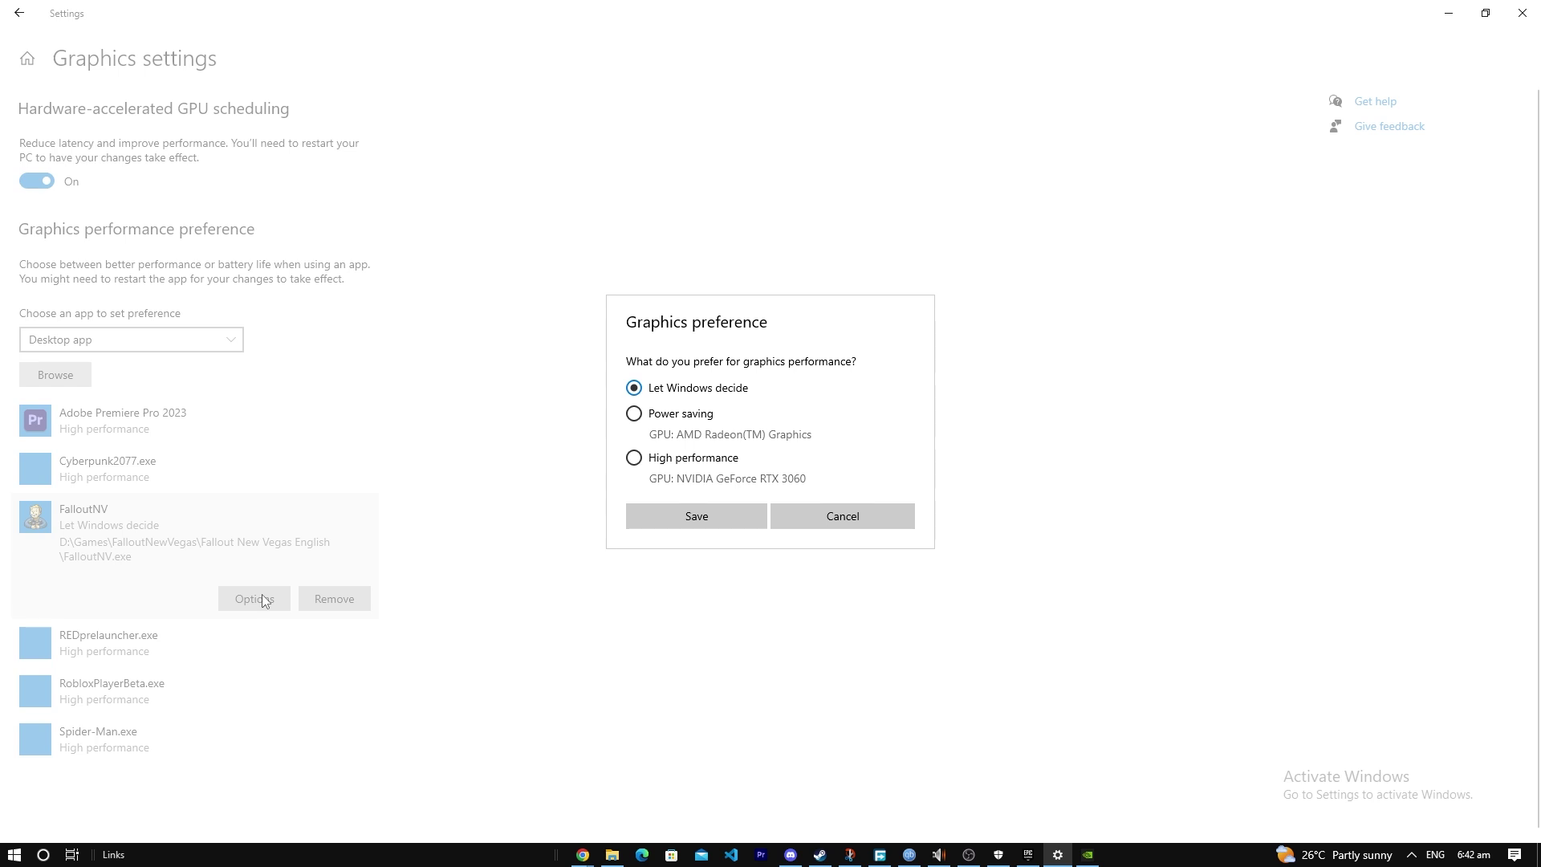
left_click(663, 468)
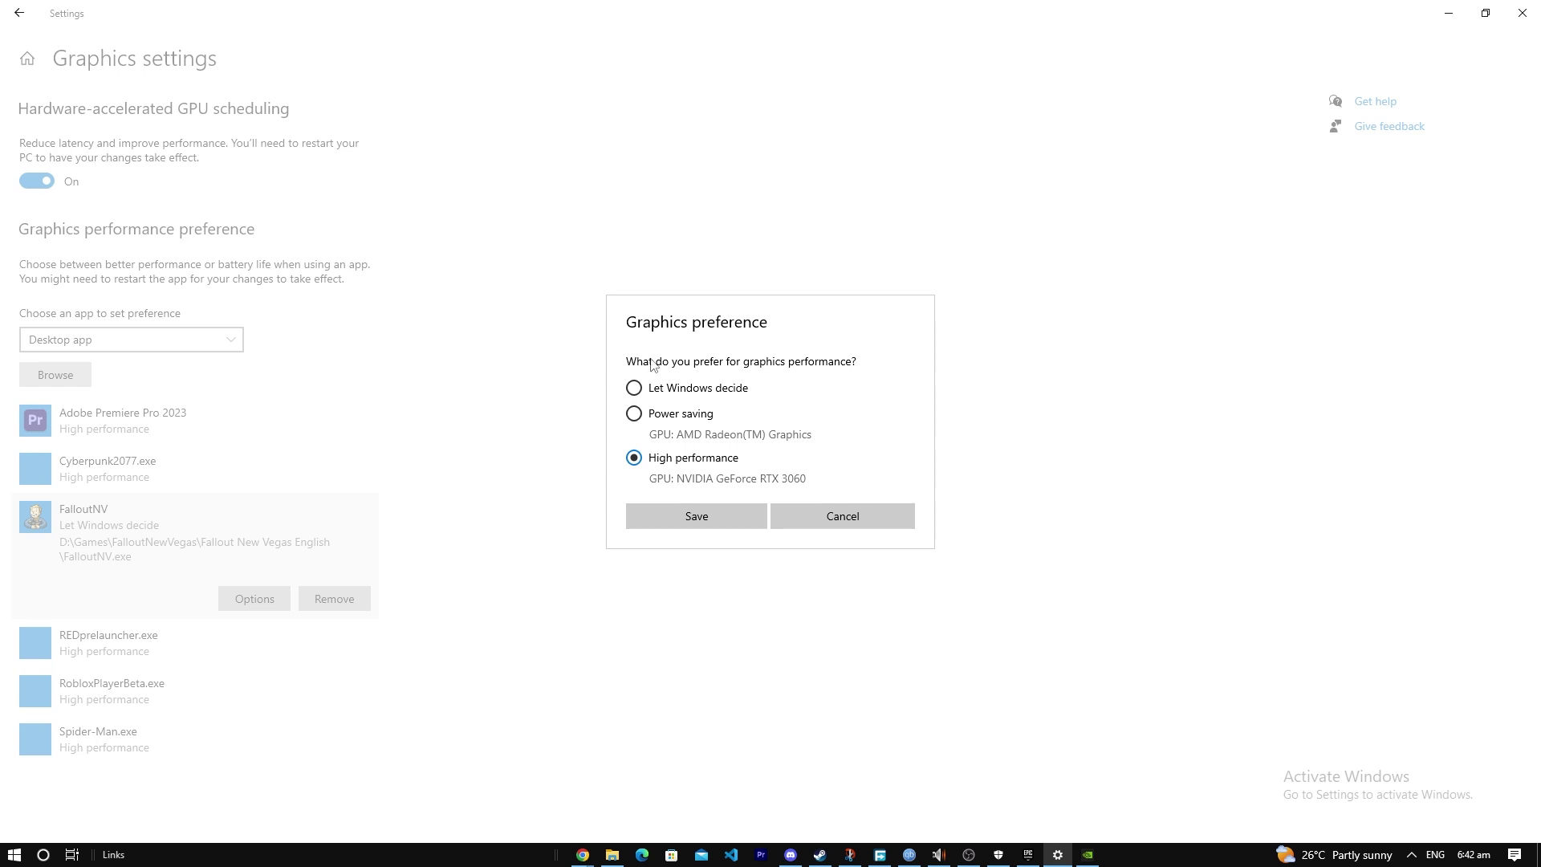
left_click(708, 514)
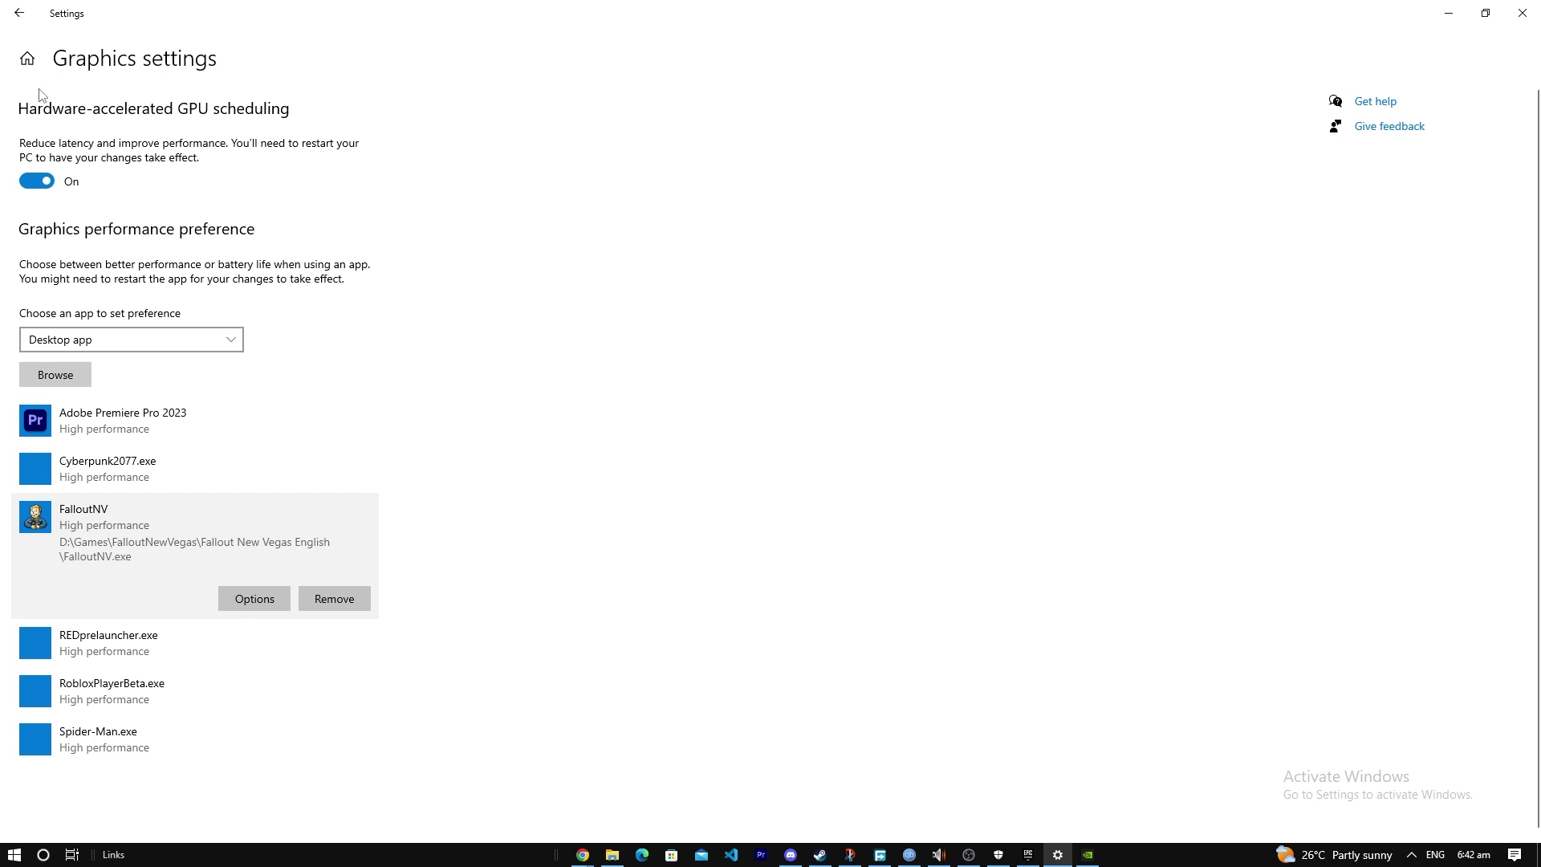
Go to Windows Update under Update & Security and retry the failed update installation.
left_click(28, 58)
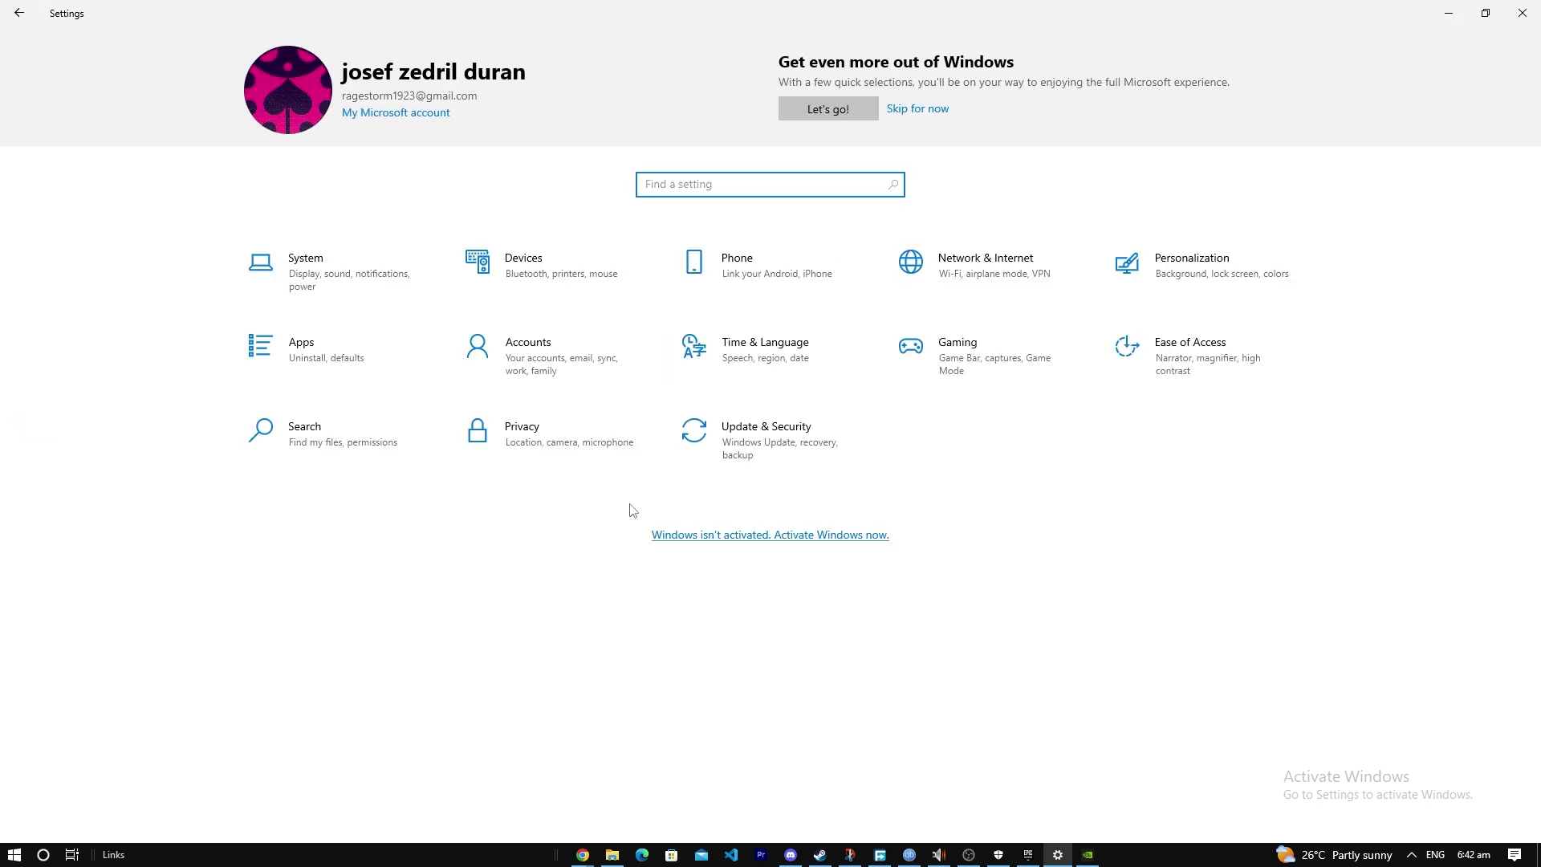
left_click(805, 414)
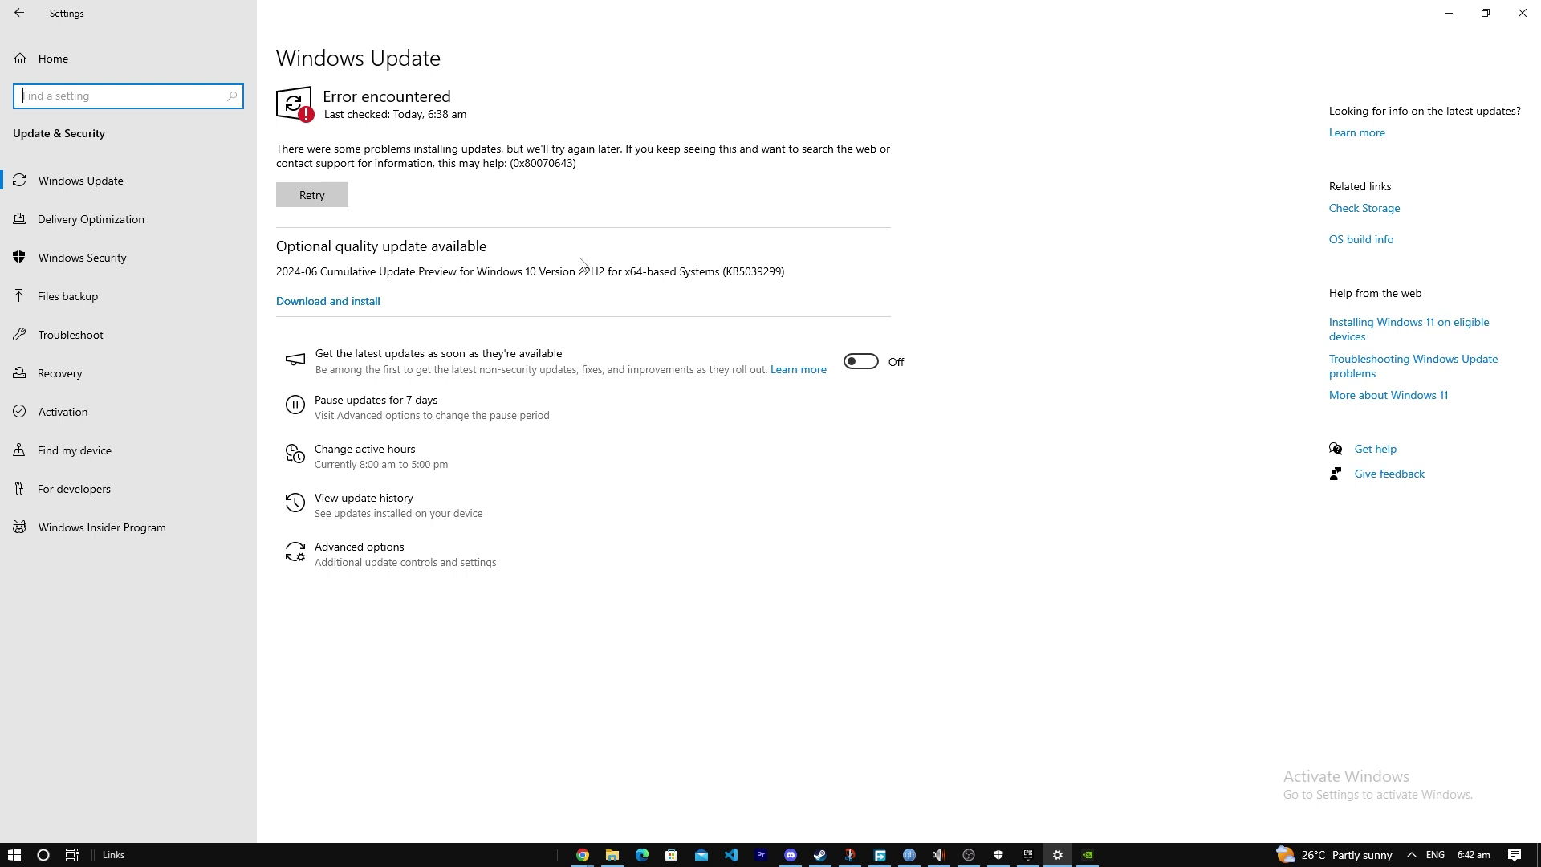
left_click(323, 187)
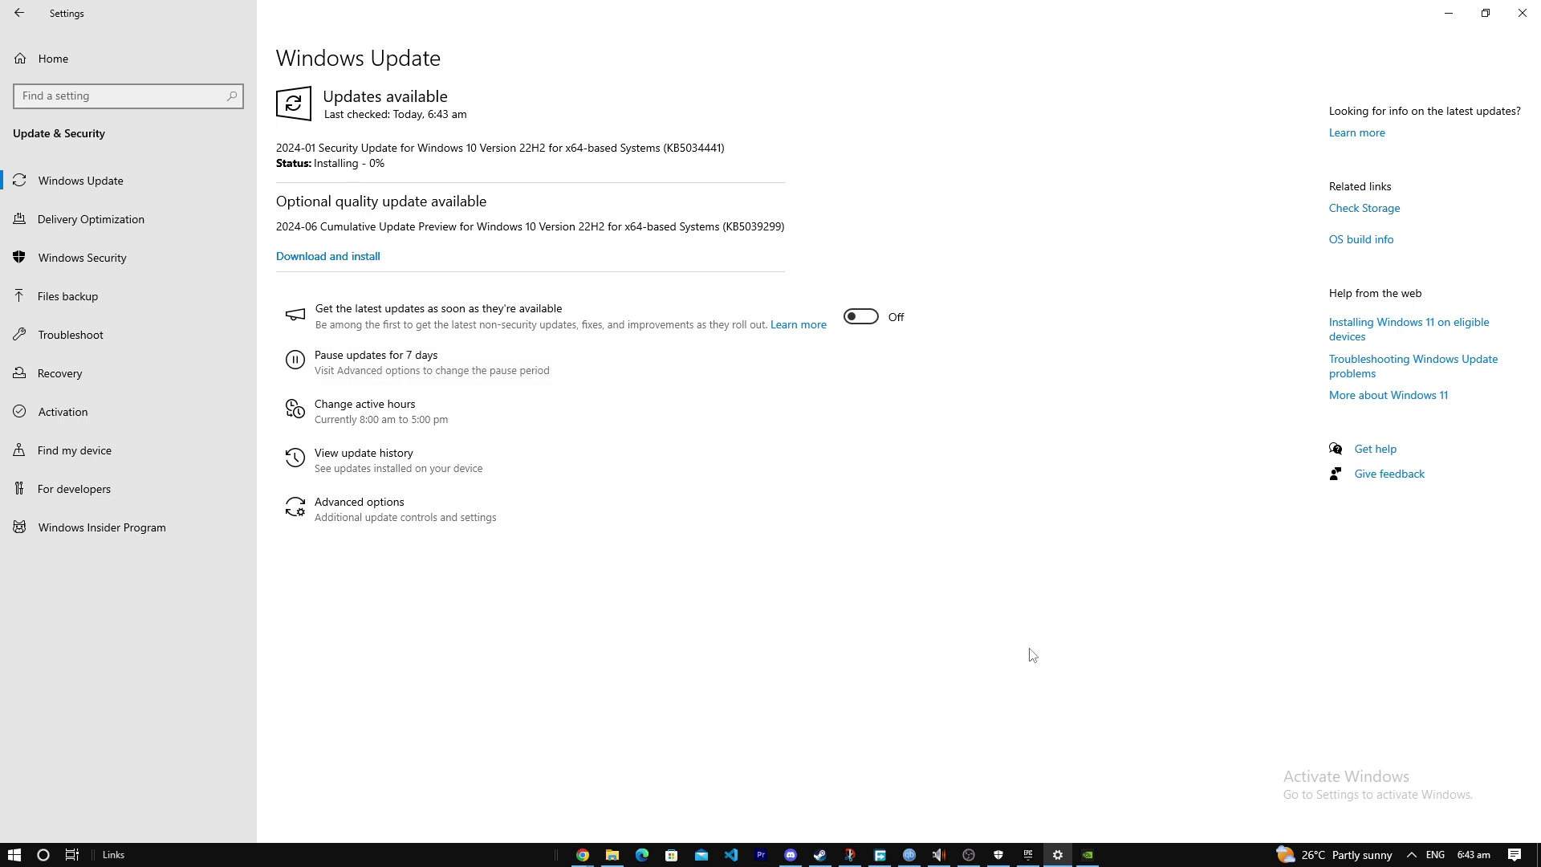
Switch to the NVIDIA app and review the available and installed GeForce Game Ready Drivers.
mouse_move(1091, 851)
left_click(1088, 854)
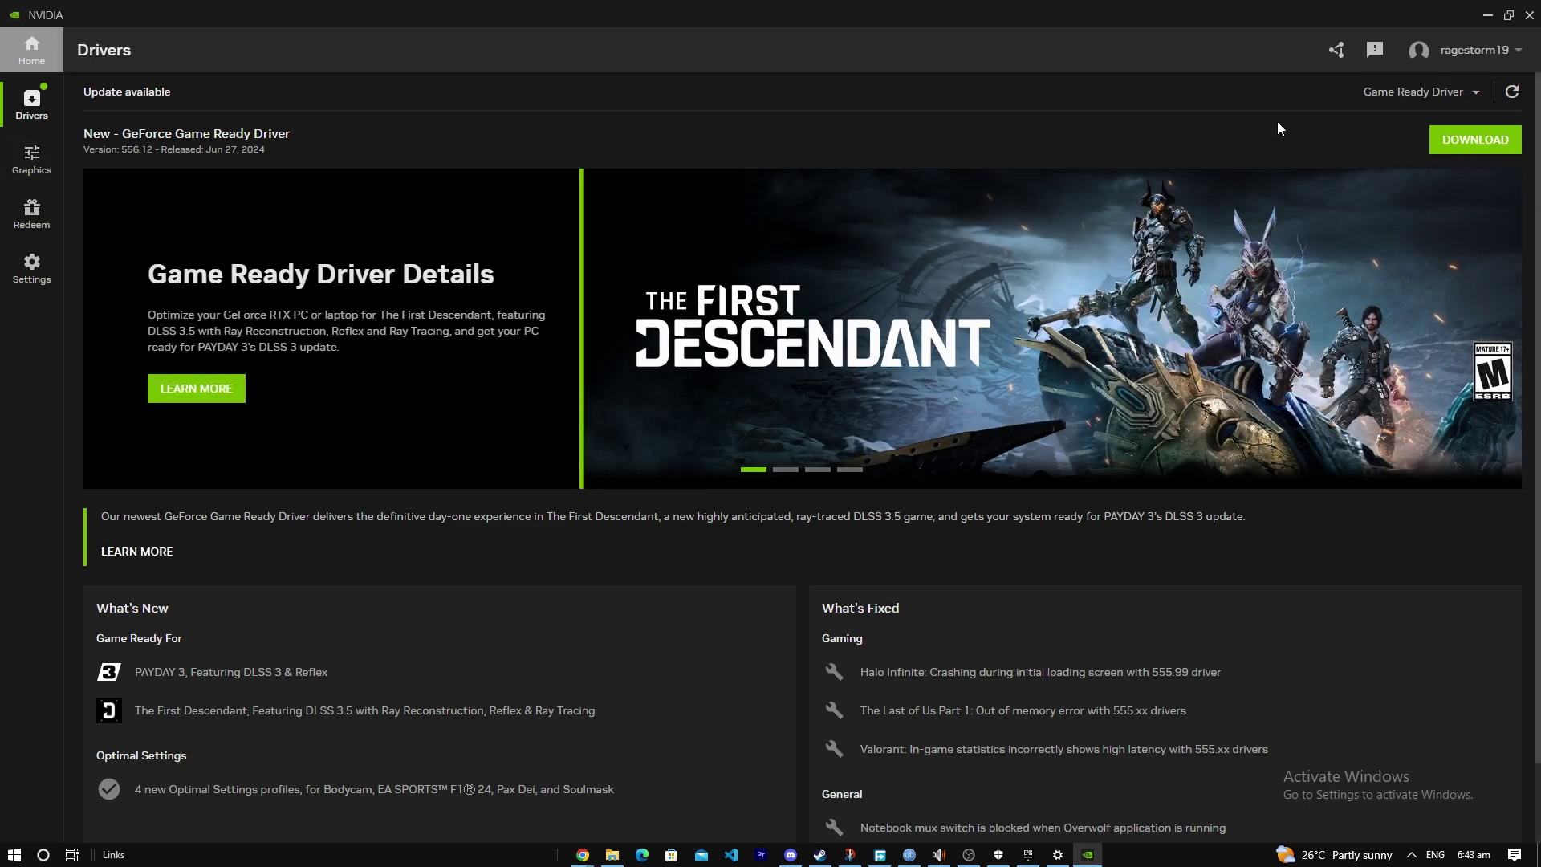
scroll(1204, 546, "down", 1)
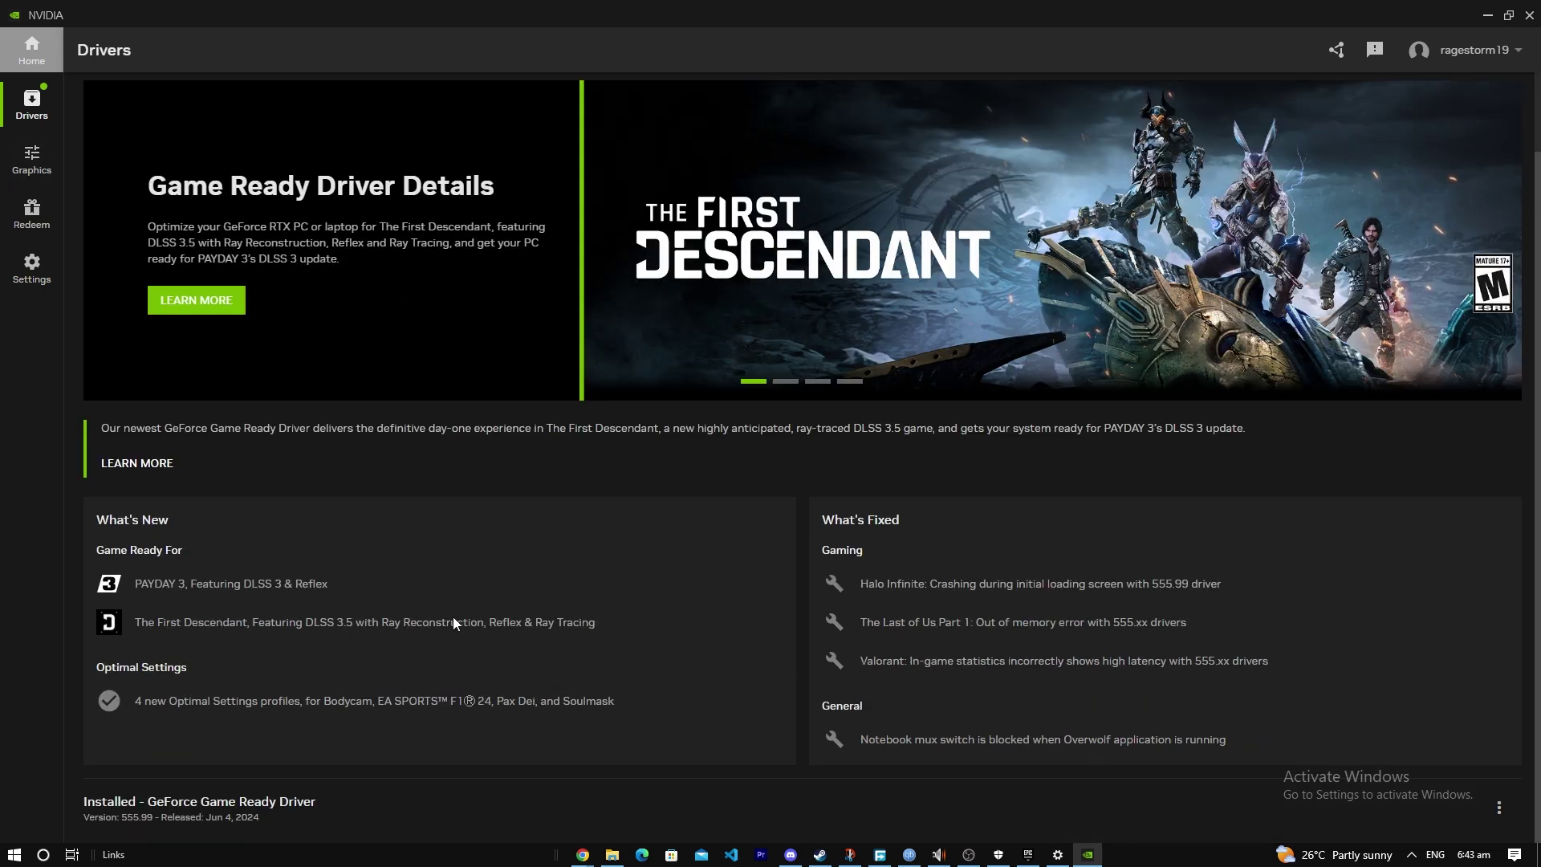
scroll(453, 624, "up", 1)
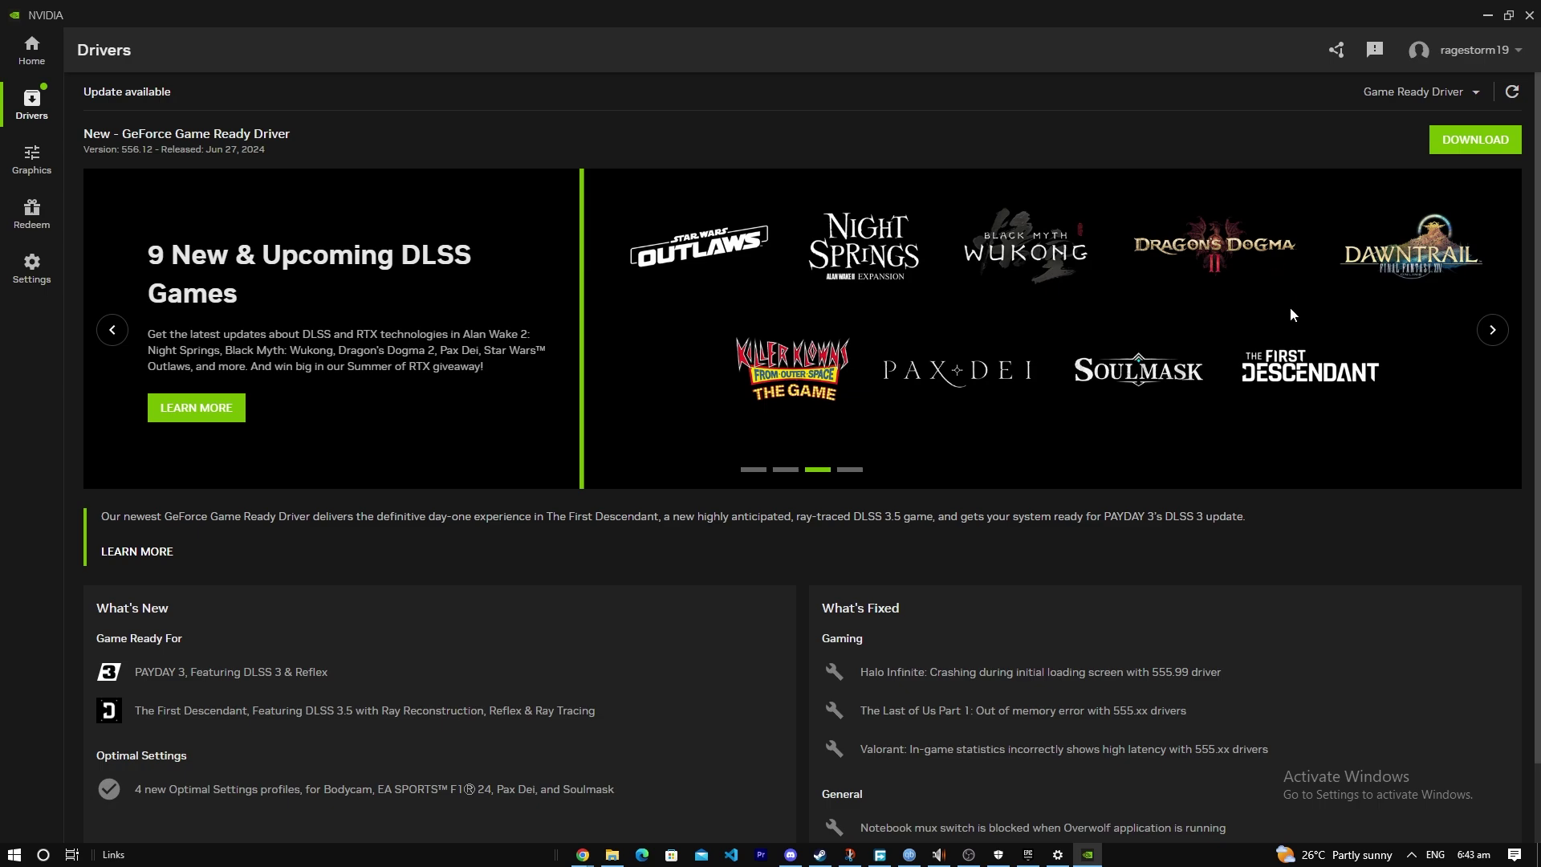
Switch to the Chrome window and place the cursor in the new tab's address bar.
key("alt+Tab")
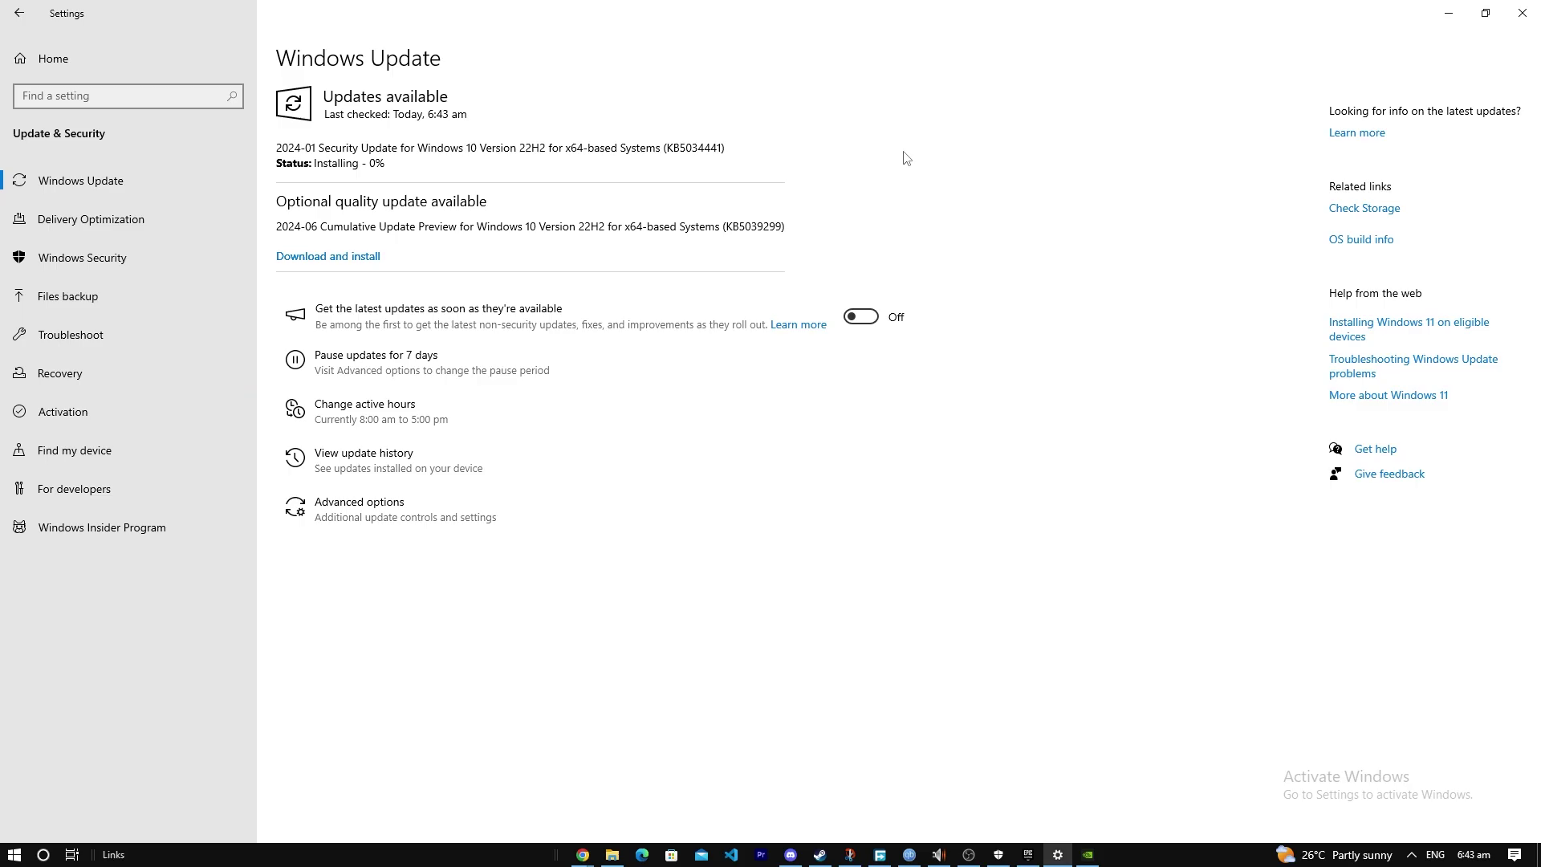
key("Tab")
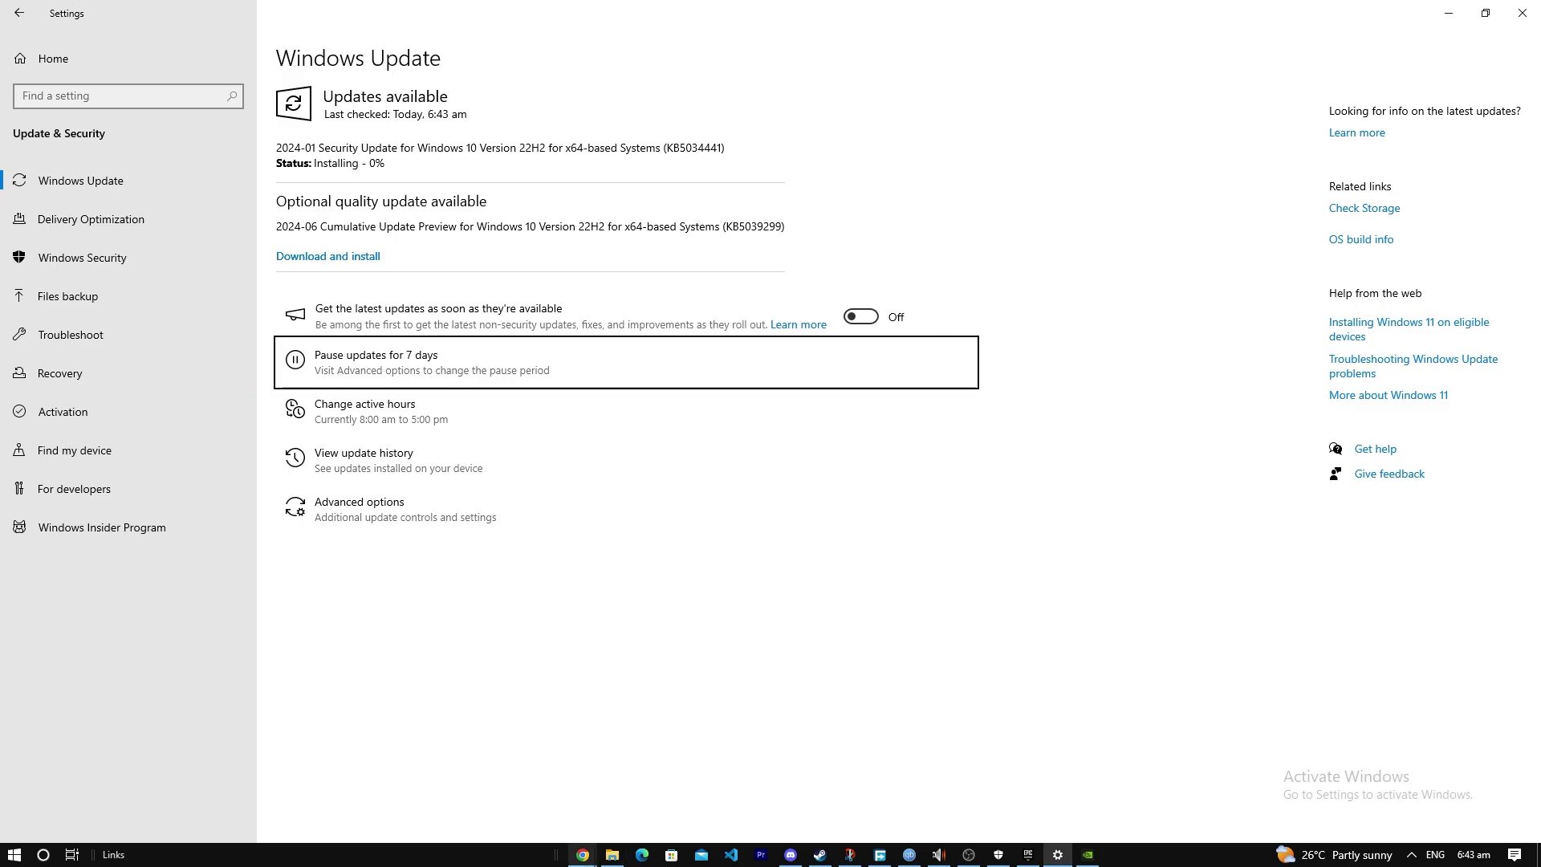
mouse_move(583, 854)
left_click(708, 818)
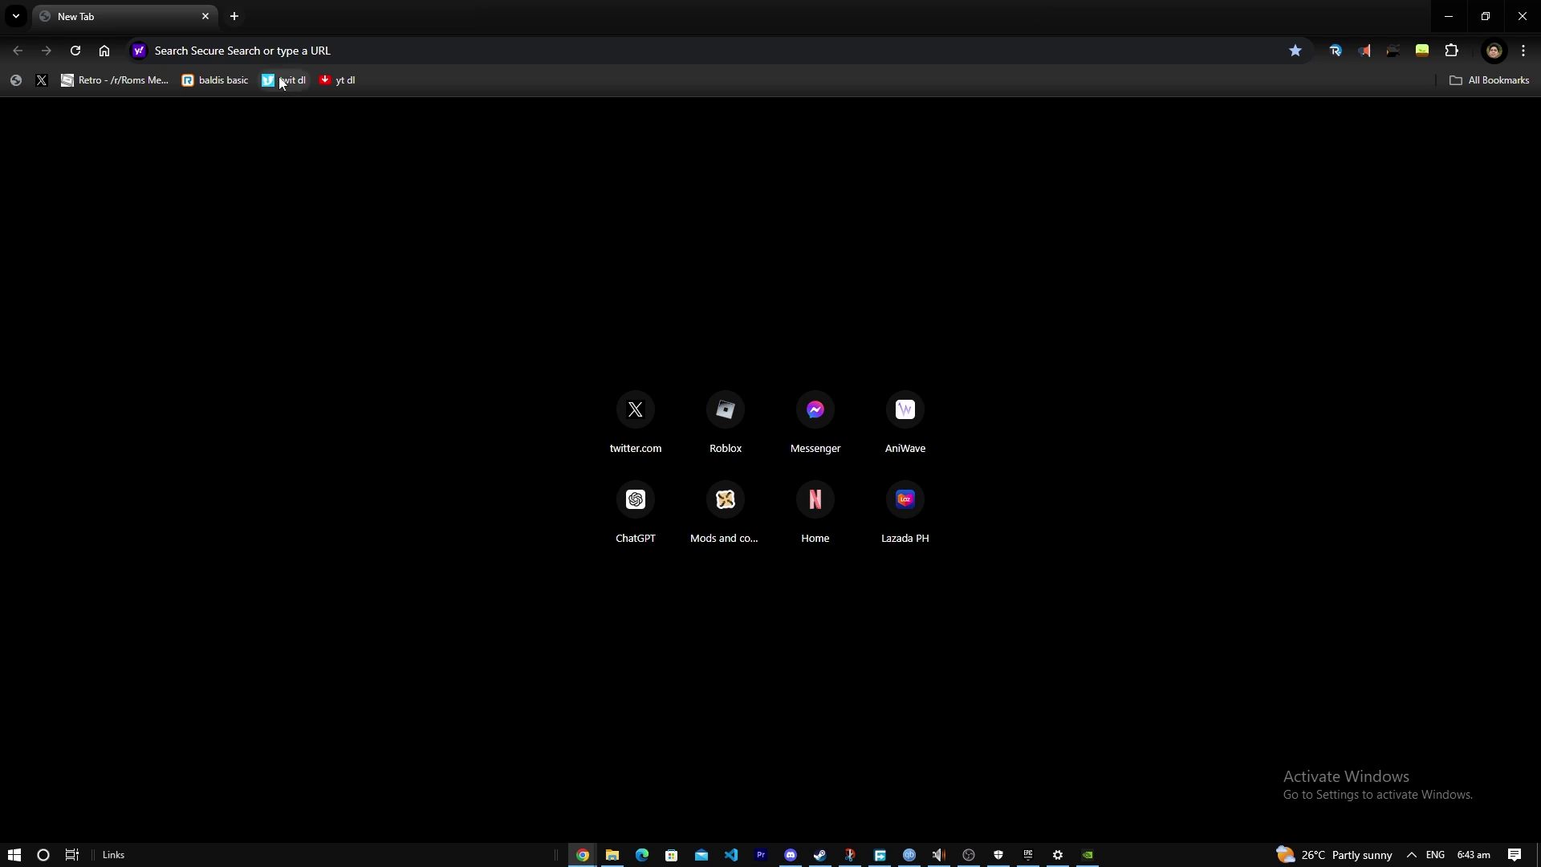
left_click(248, 52)
type("andre")
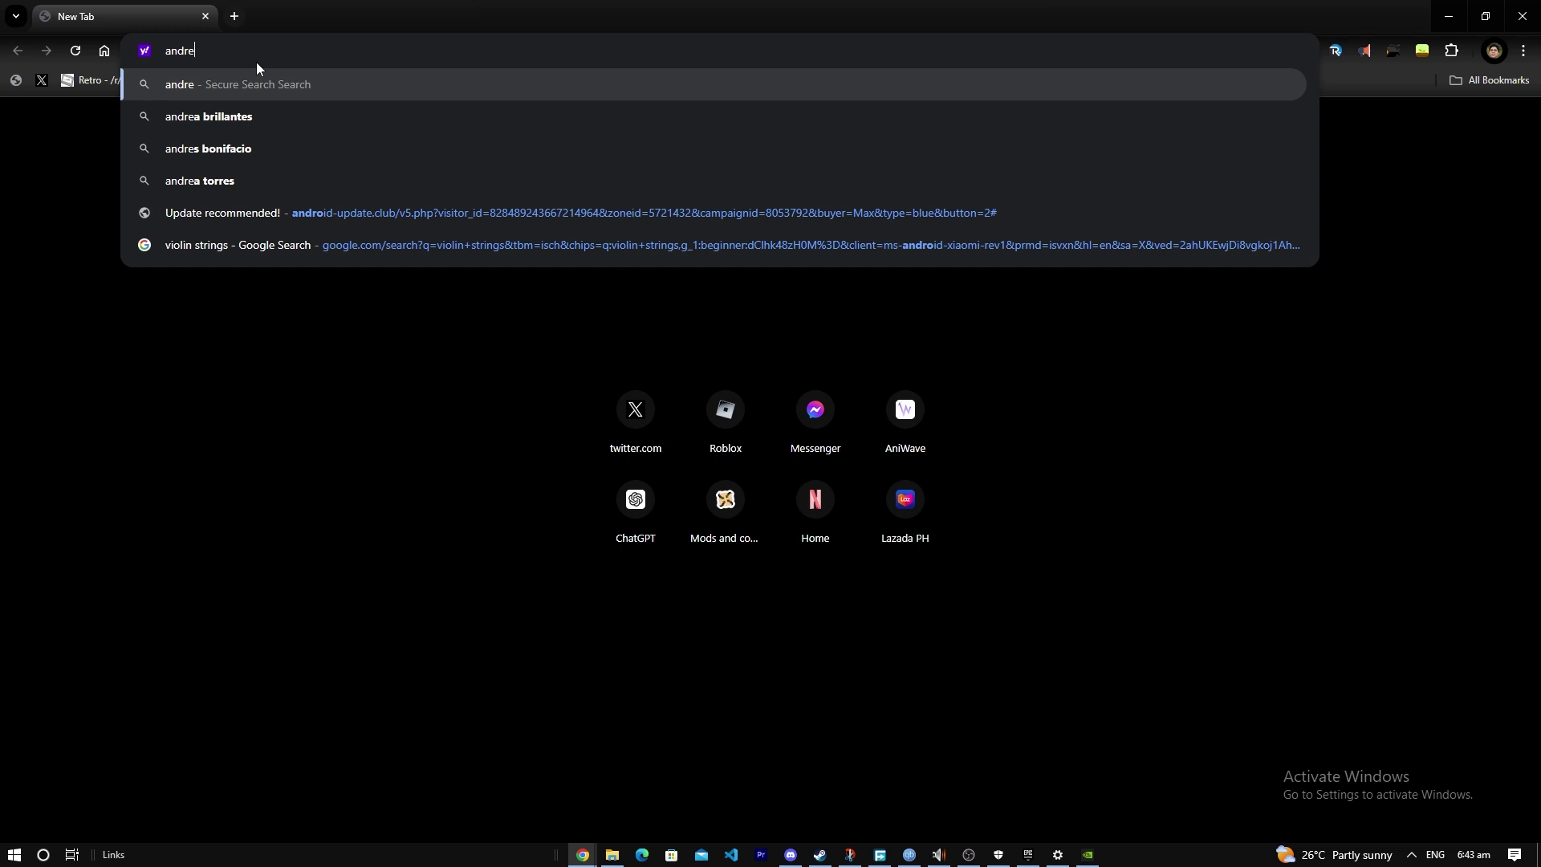
key("BackSpace")
key("BackSpace")
key("BackSpace")
key("BackSpace")
key("BackSpace")
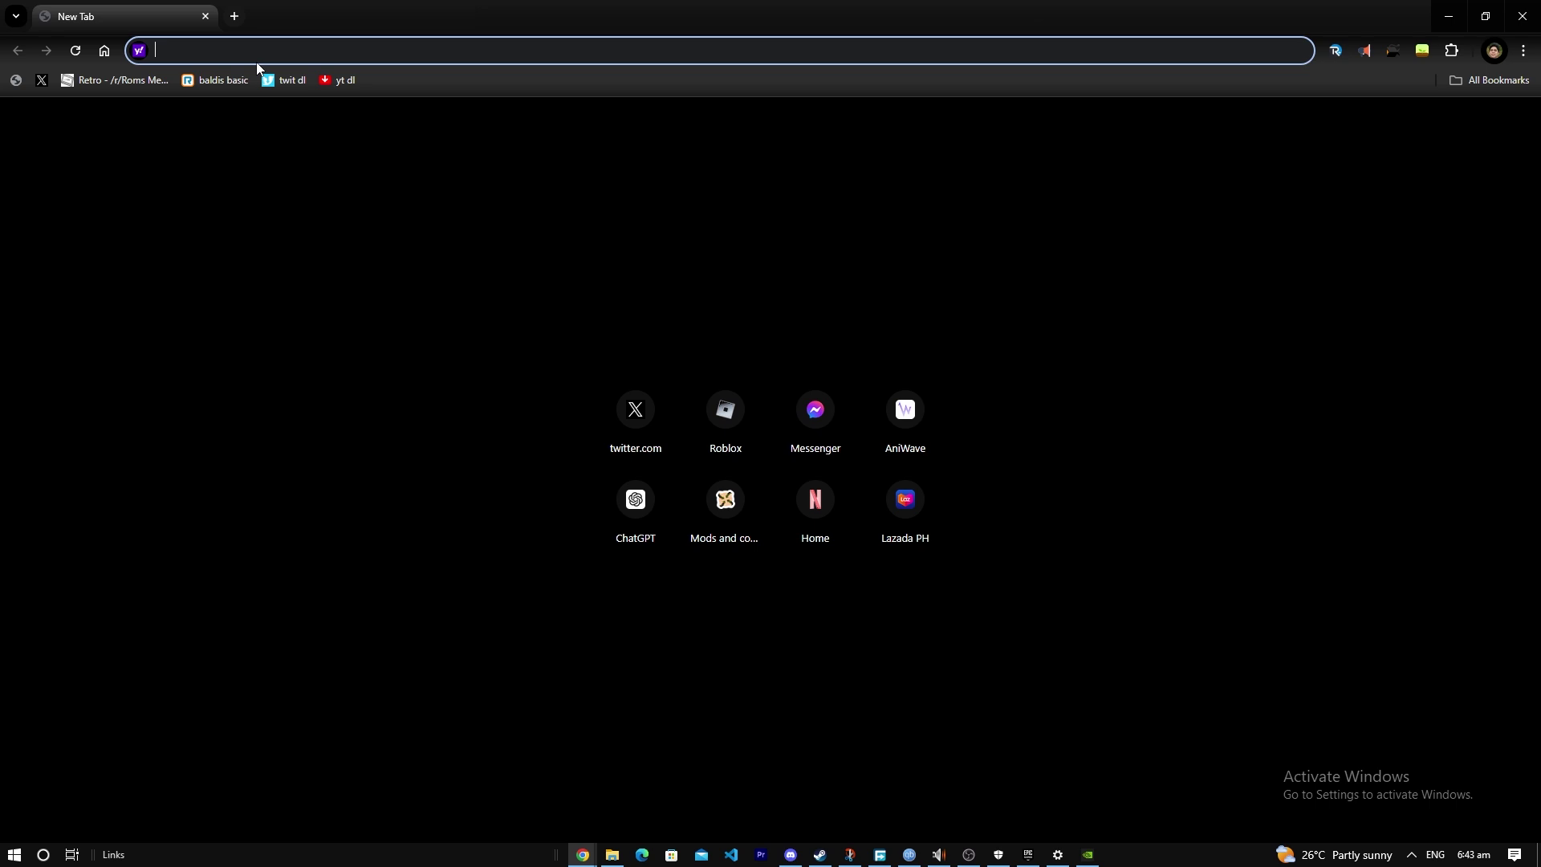
Search the web for "adrenaline amd".
type("a")
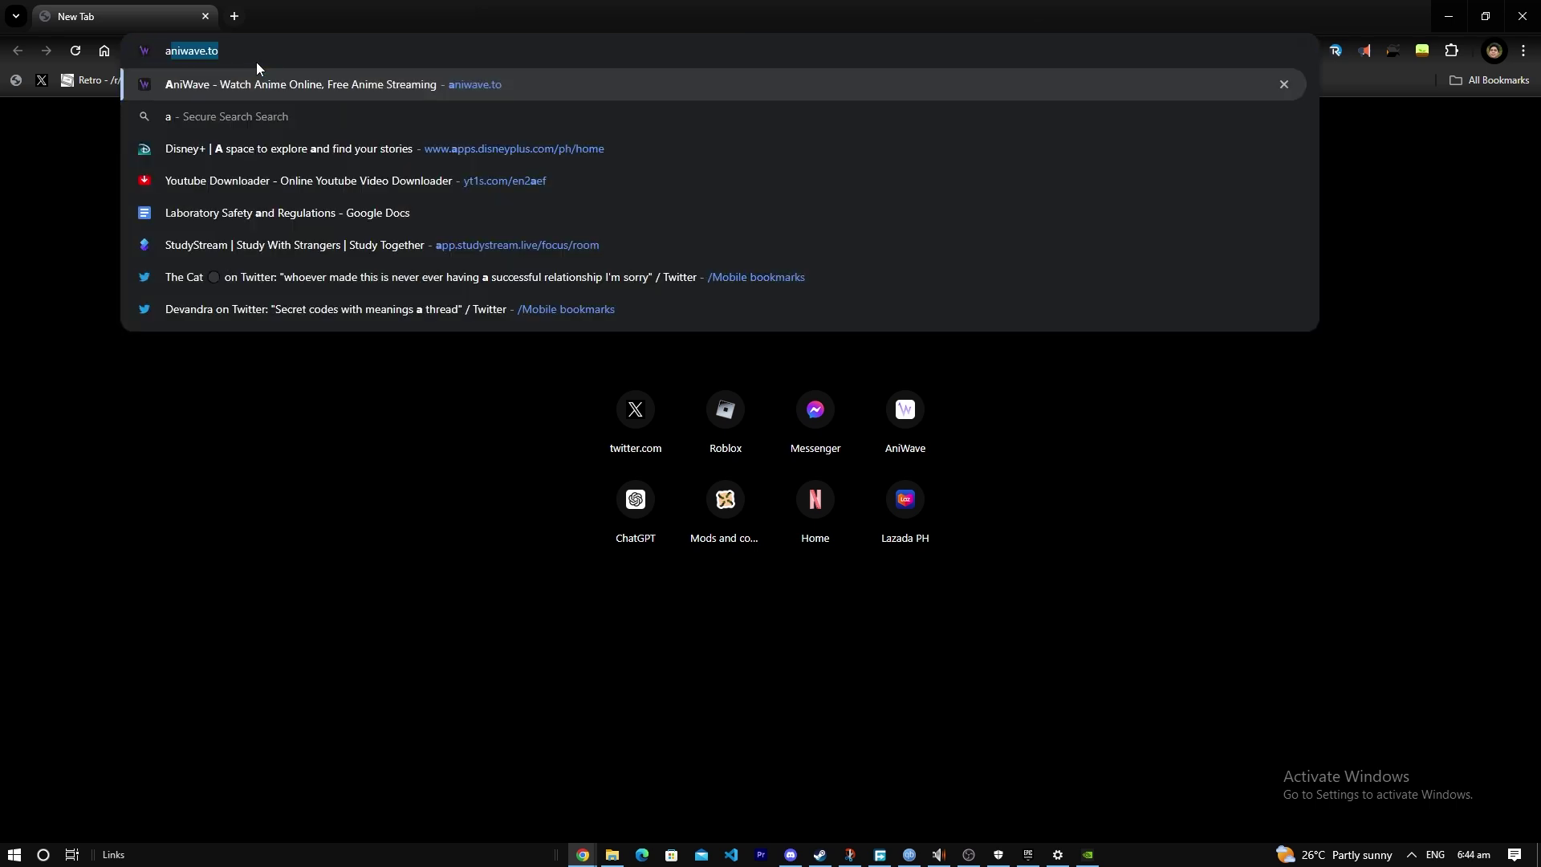
type("drenaline ")
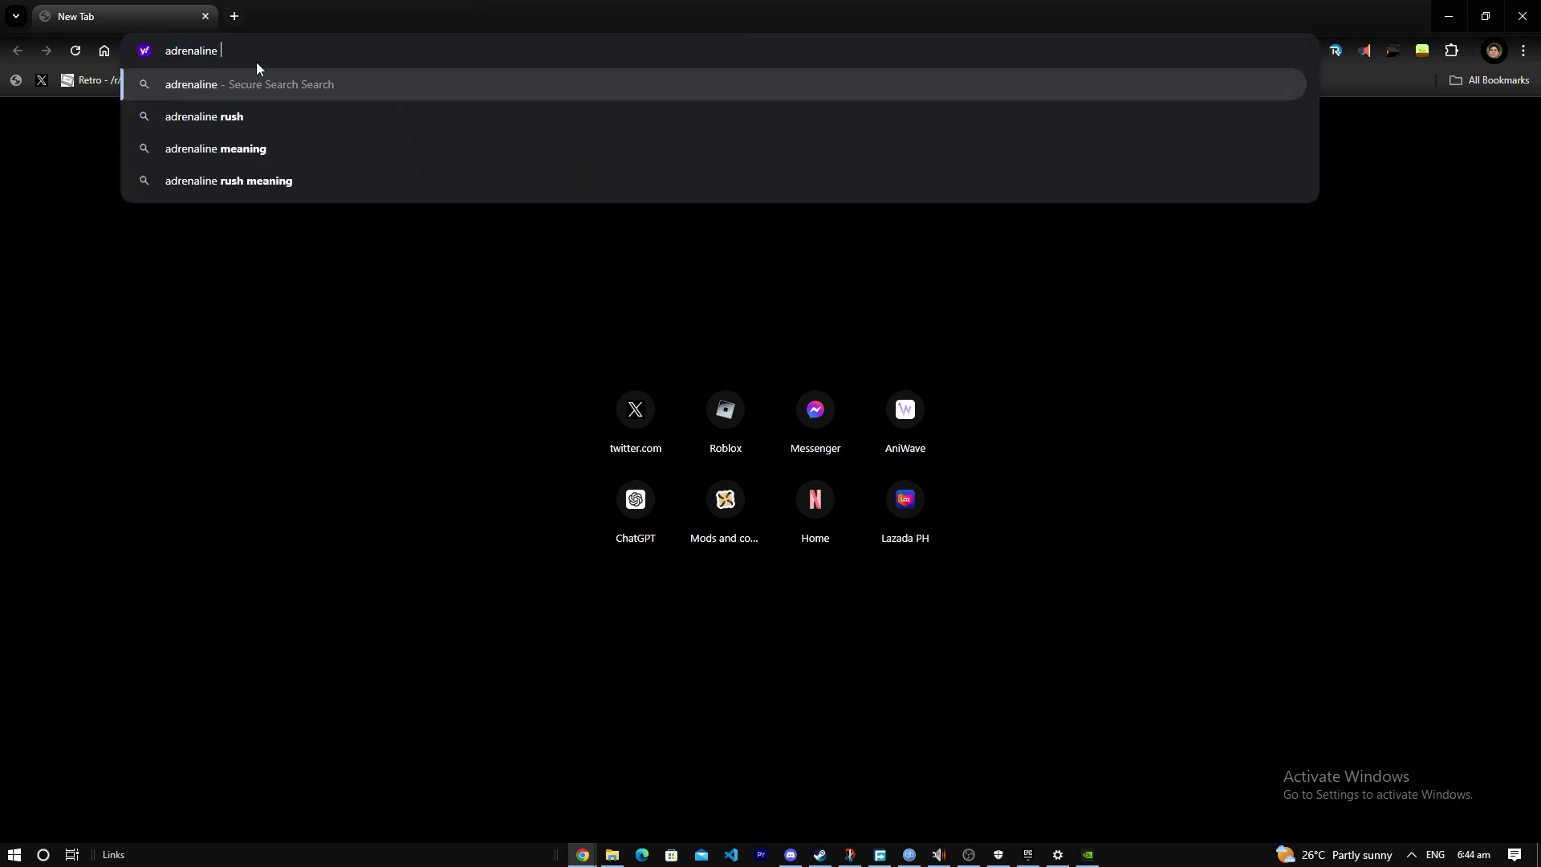
type("amd")
key("Return")
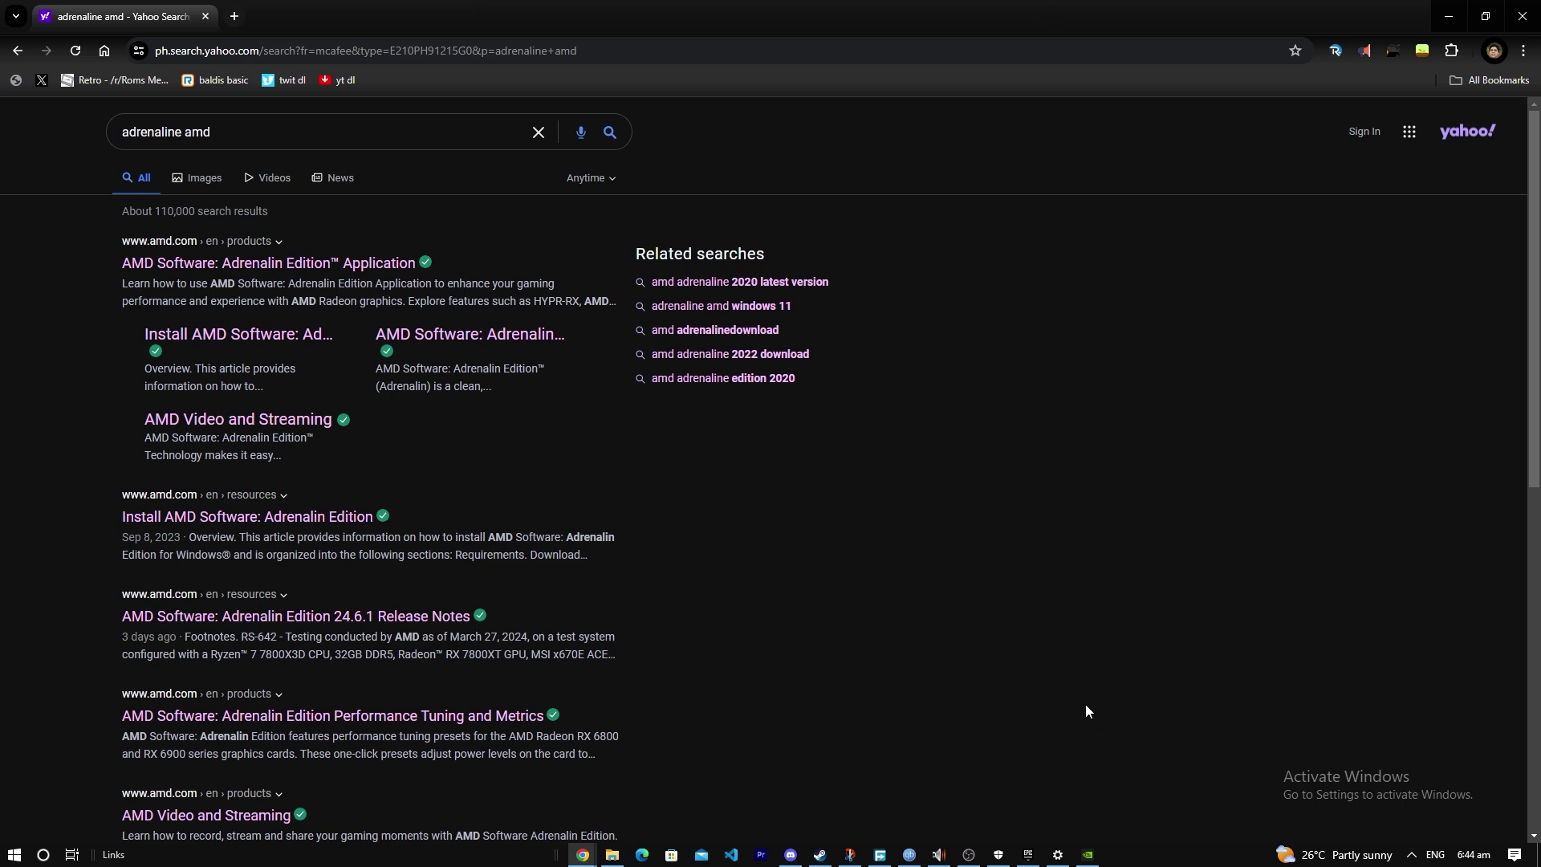
Switch to the Epic Games Launcher and verify the files of Fallout: New Vegas from its management options.
left_click(1037, 863)
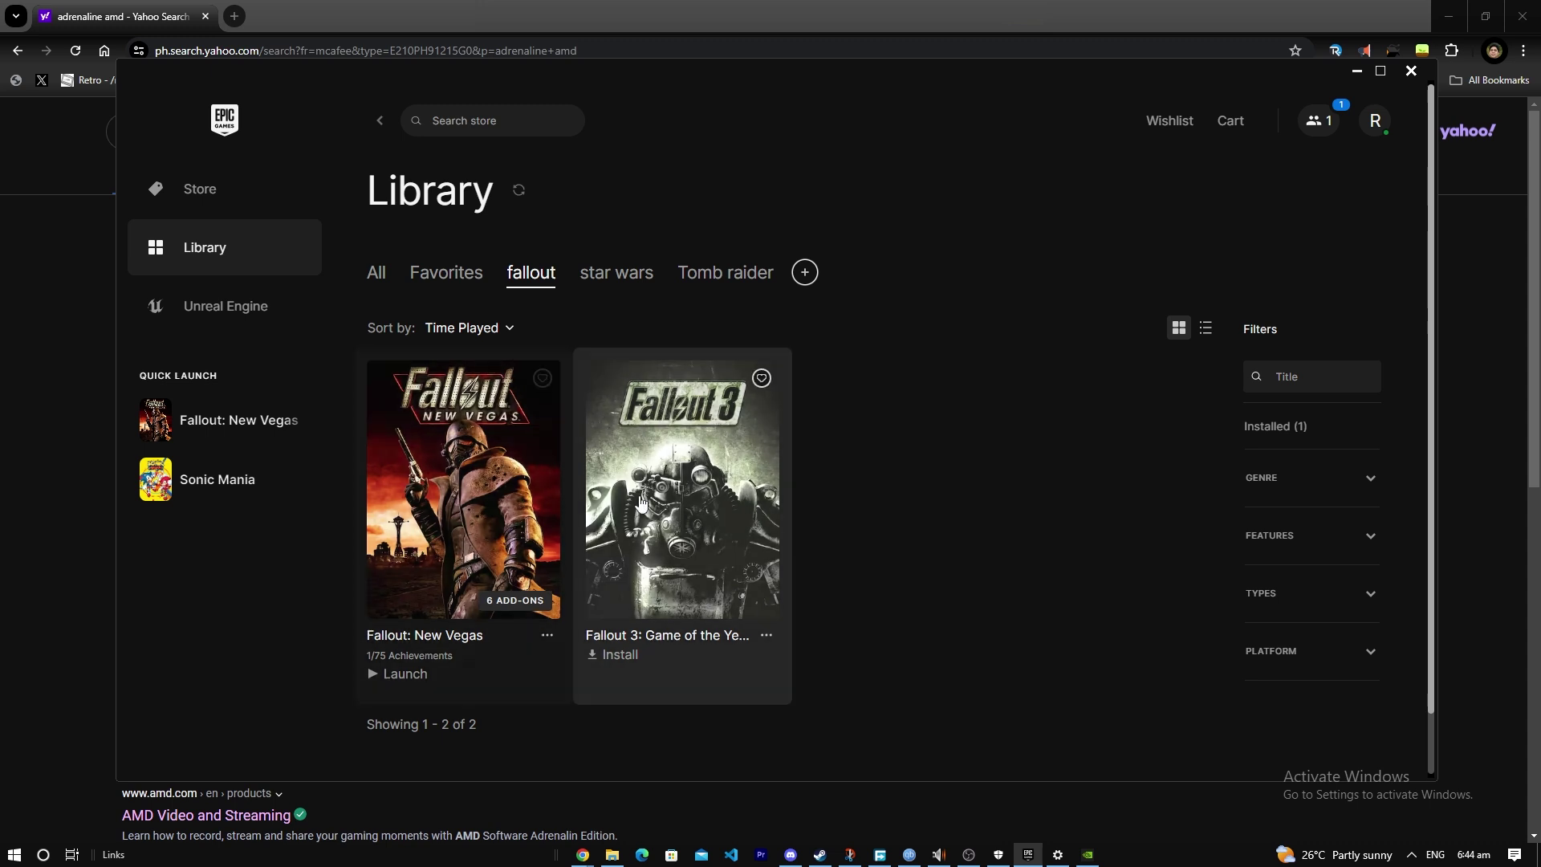
left_click(765, 635)
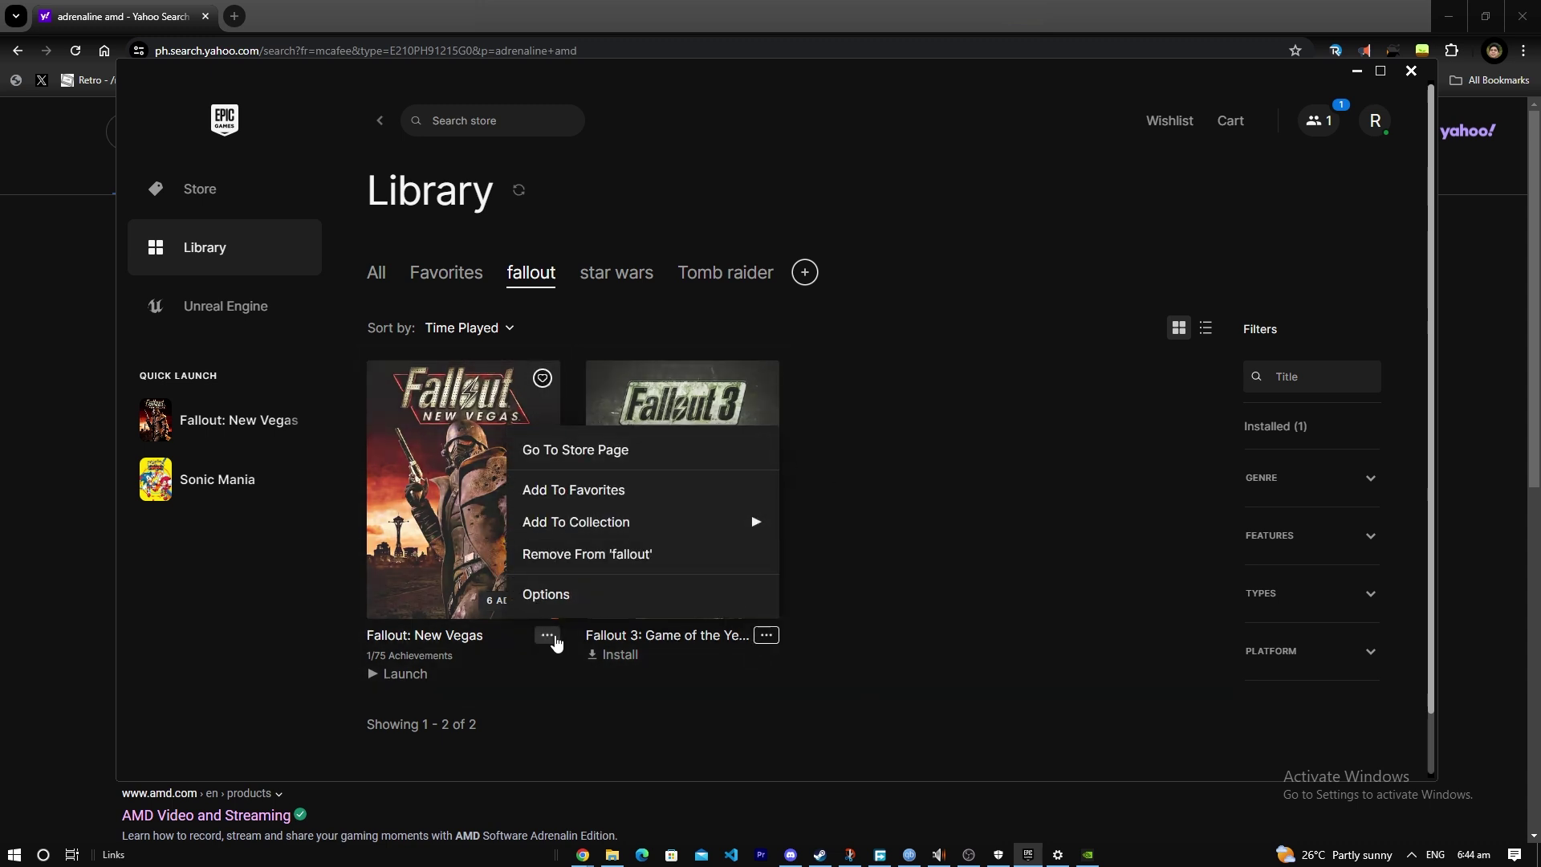
left_click(551, 636)
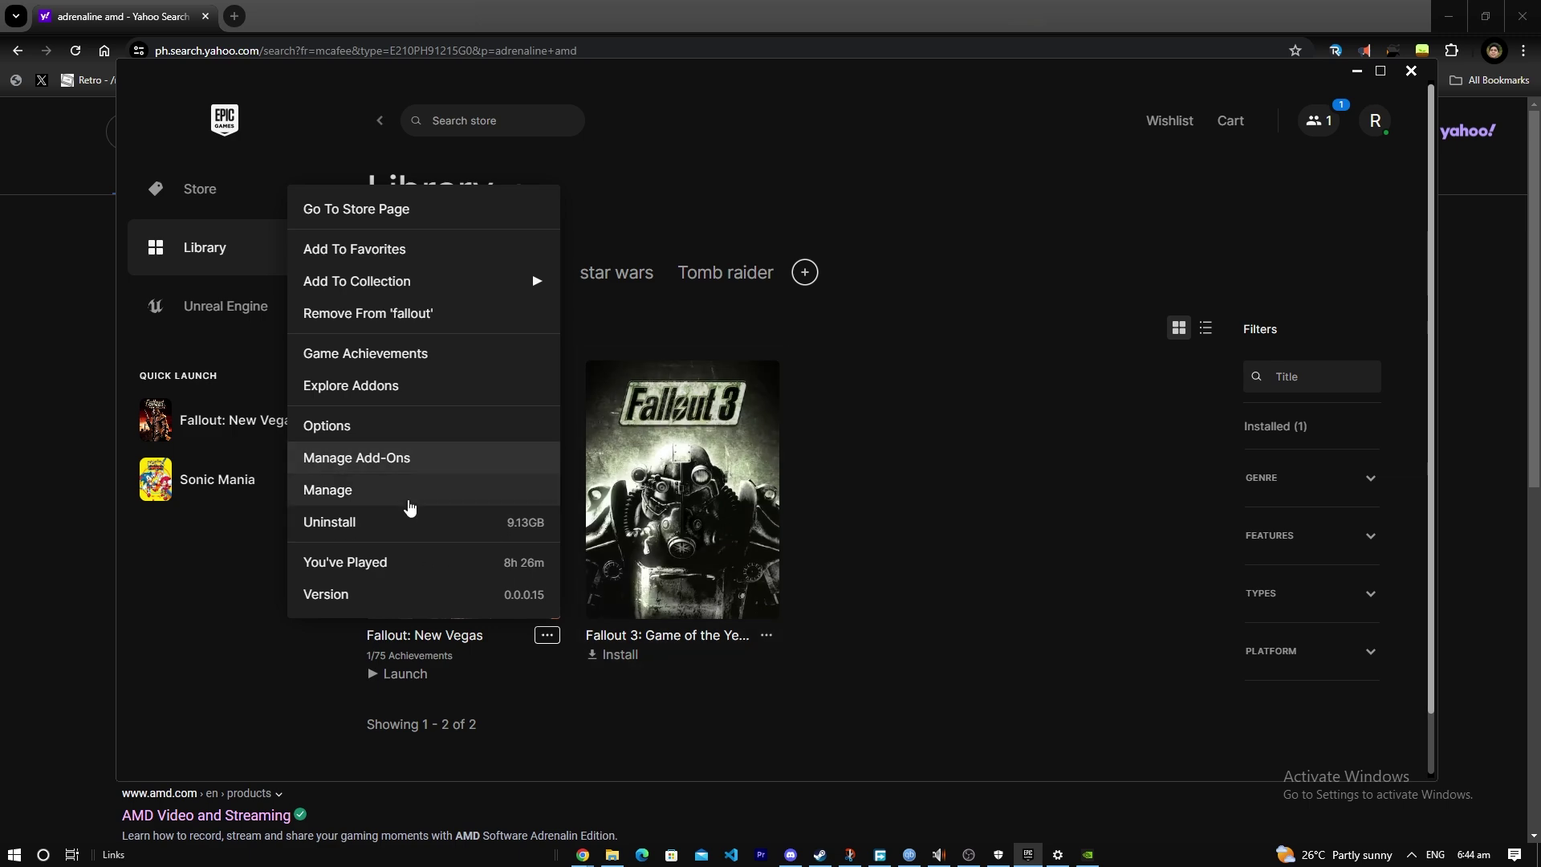
left_click(437, 490)
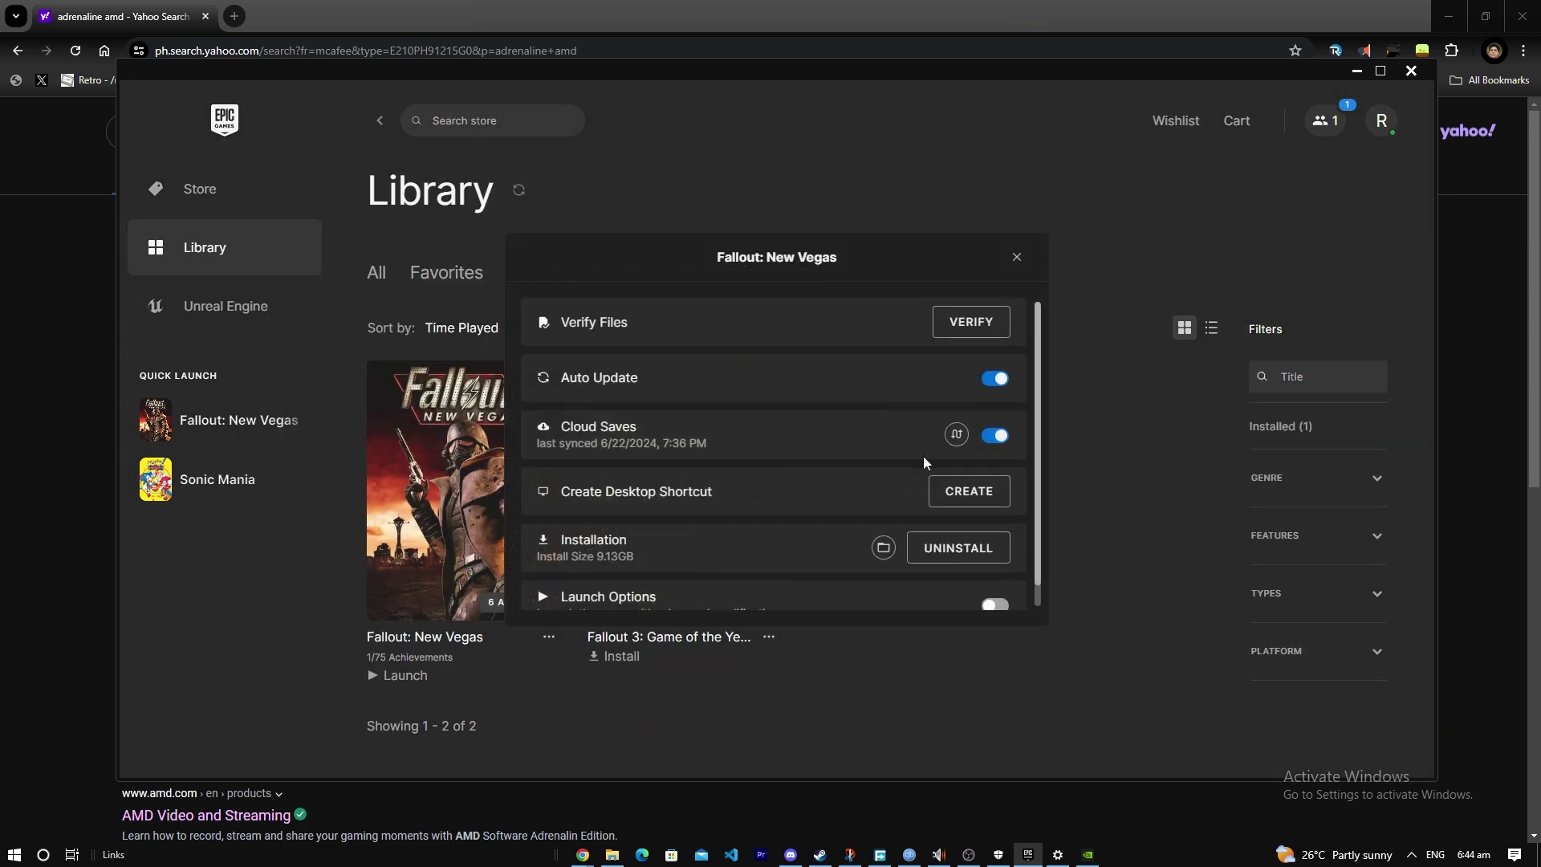
left_click(971, 321)
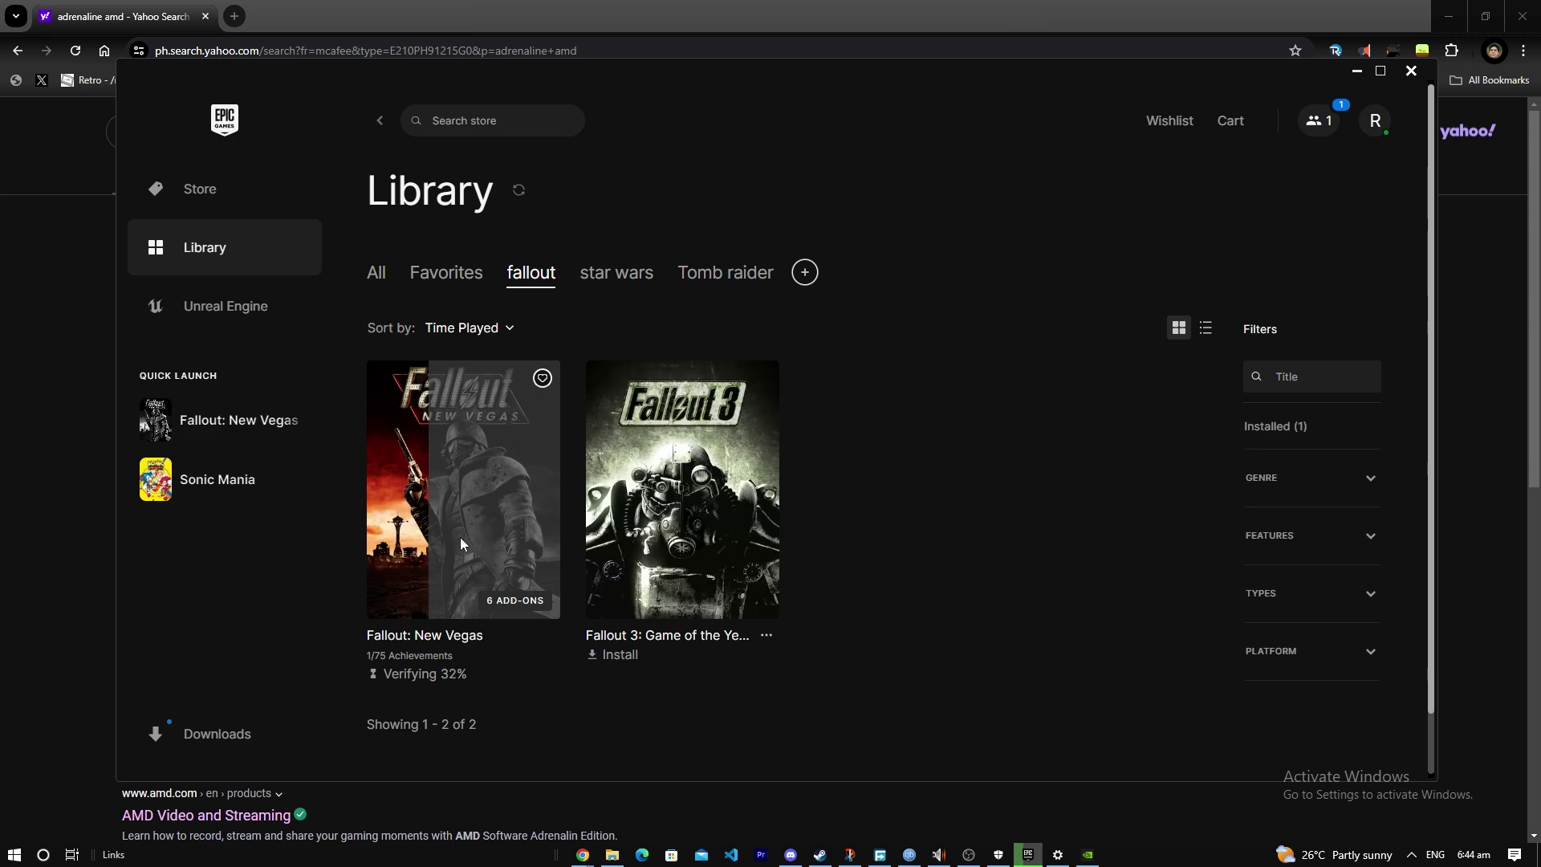
Return to the Chrome window and replace the "adrenaline amd" search results tab with a new empty tab.
left_click(94, 544)
scroll(933, 437, "down", 1)
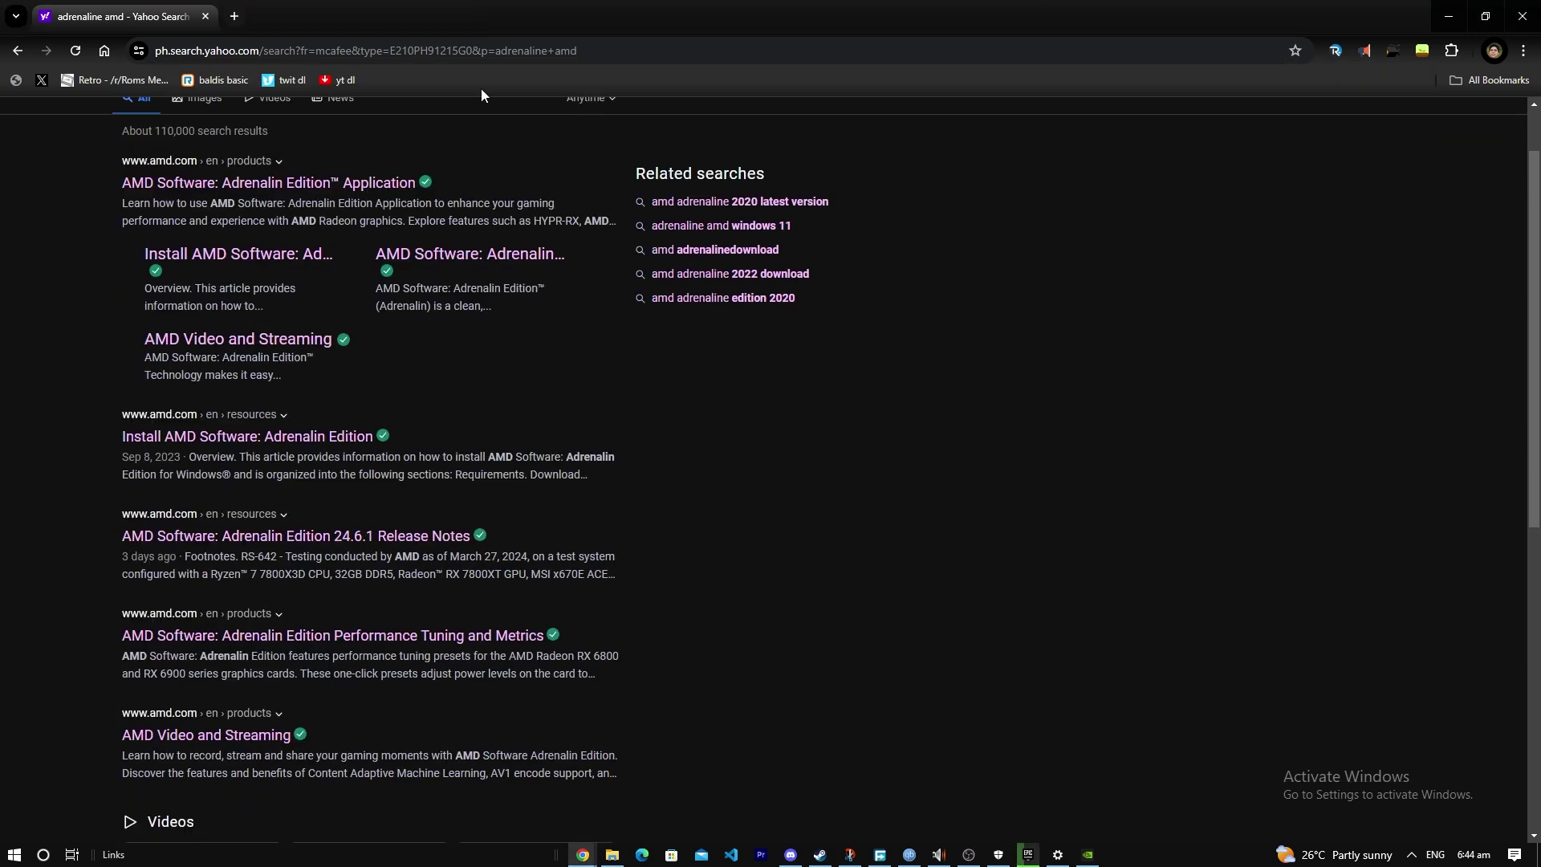
left_click(234, 16)
left_click(205, 16)
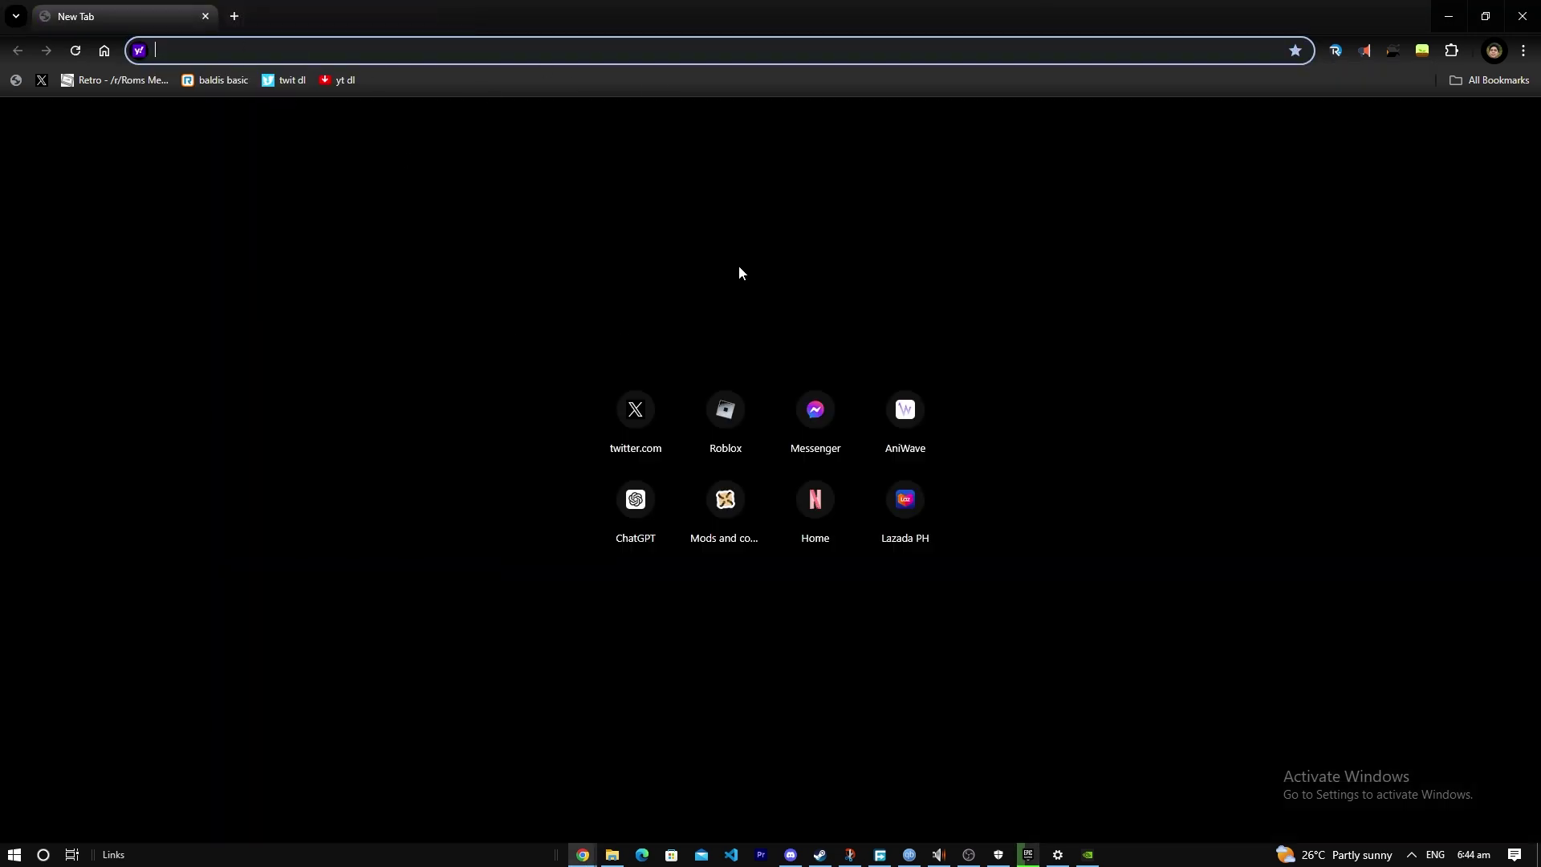